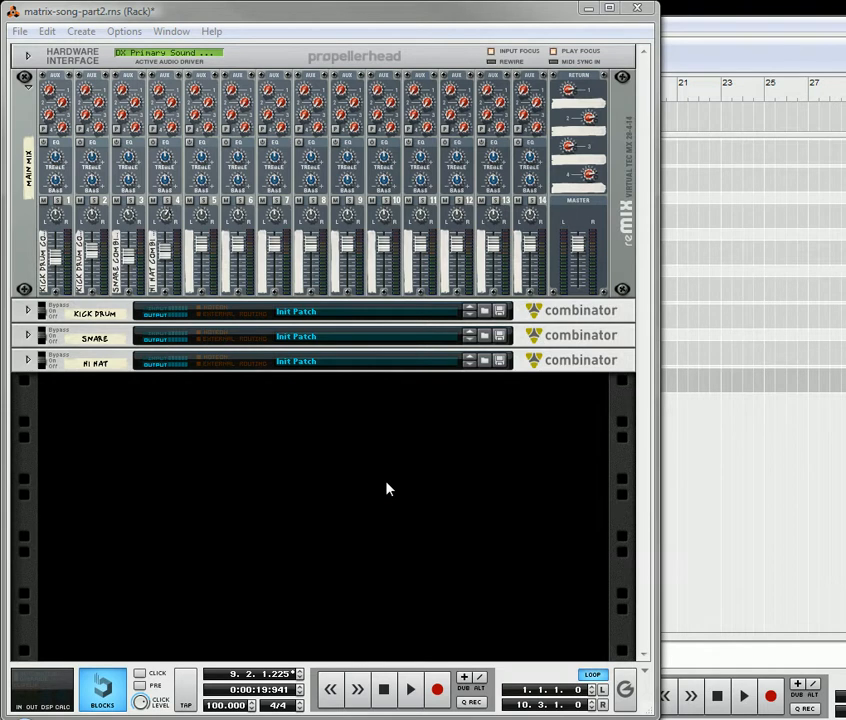
# - Play back the existing drum arrangement from the start and stop it after a couple of bars
pyautogui.click(384, 689)
pyautogui.click(418, 696)
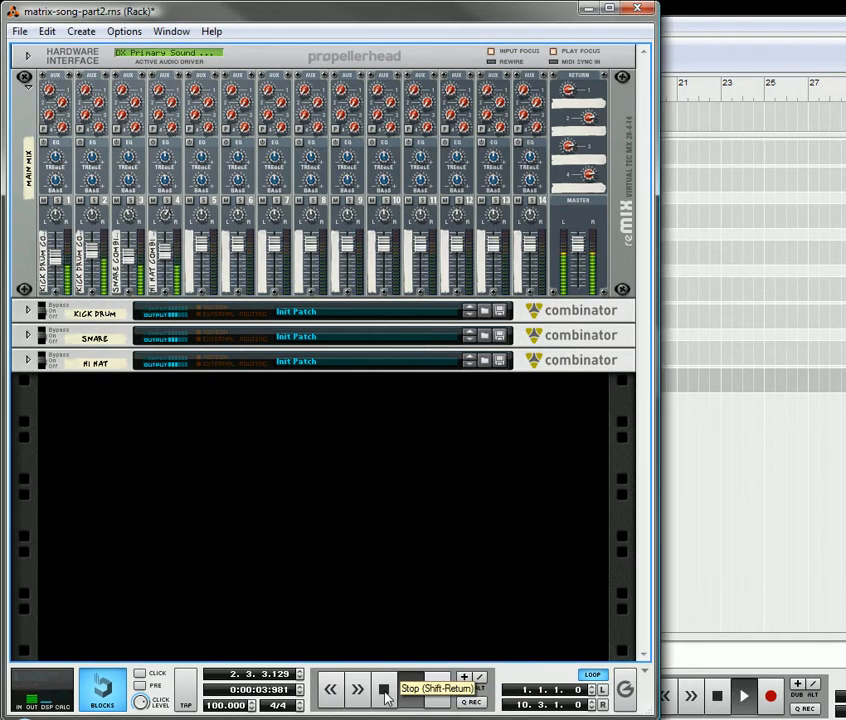
pyautogui.click(384, 690)
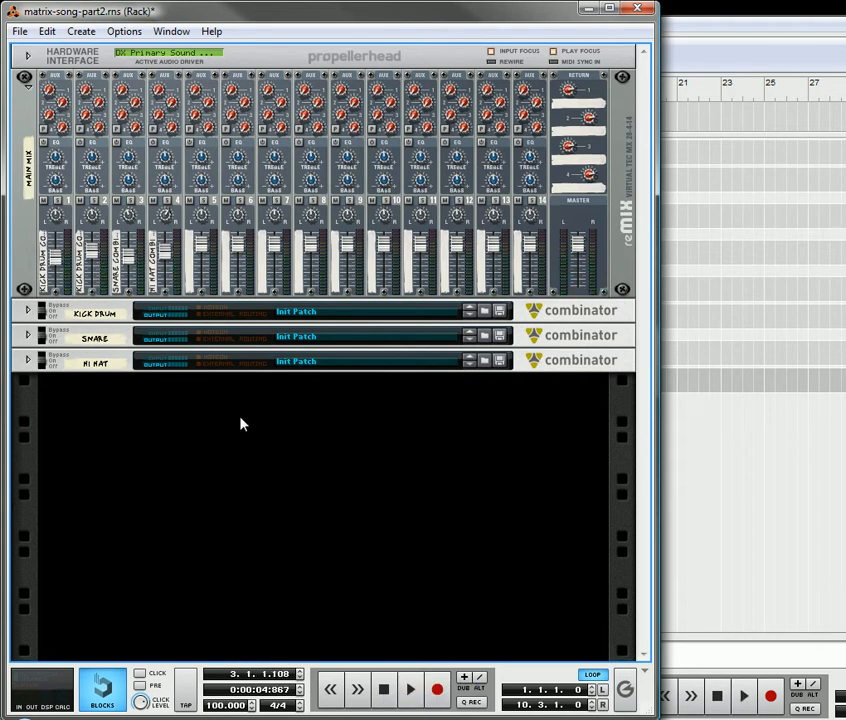
# - Inspect the devices inside the HI HAT Combinator and fold it closed again
pyautogui.click(28, 363)
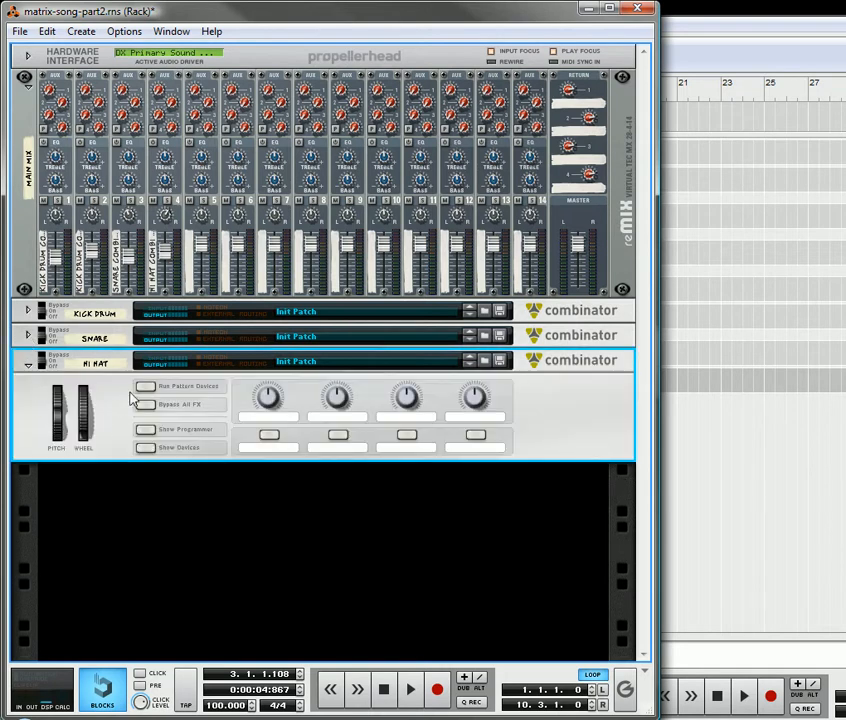
pyautogui.click(145, 447)
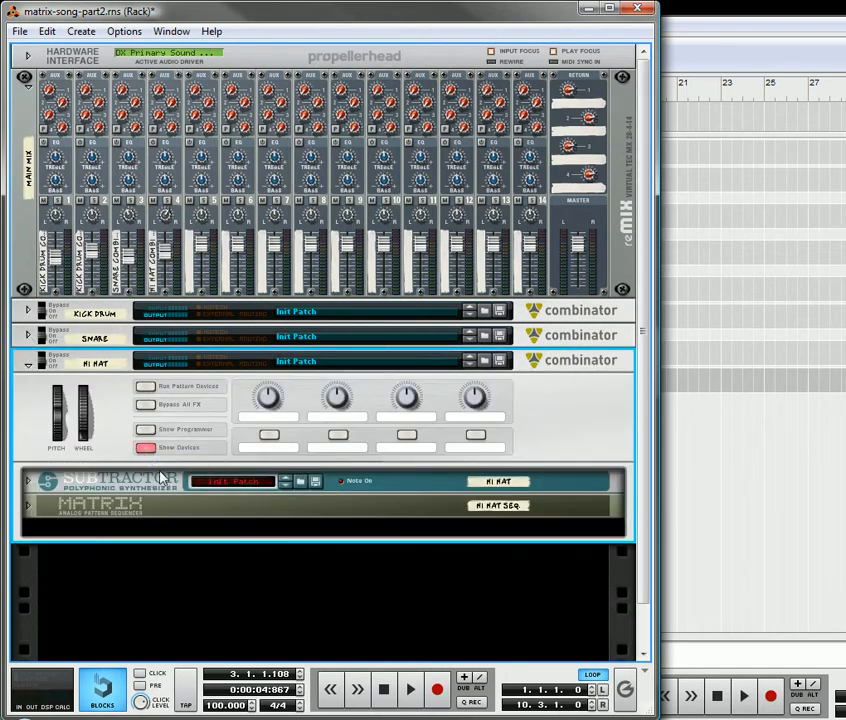
pyautogui.click(145, 447)
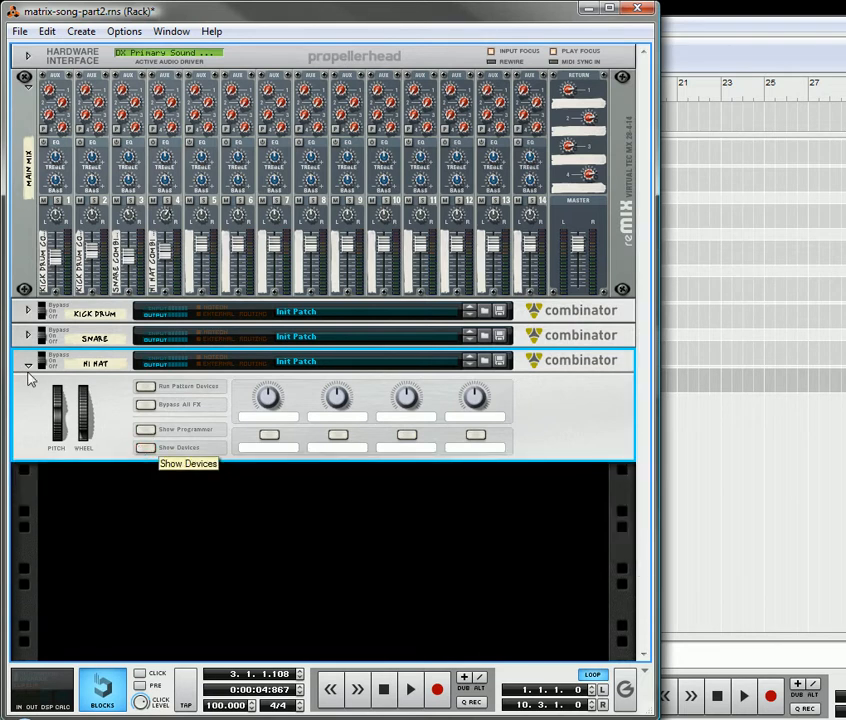
pyautogui.click(28, 364)
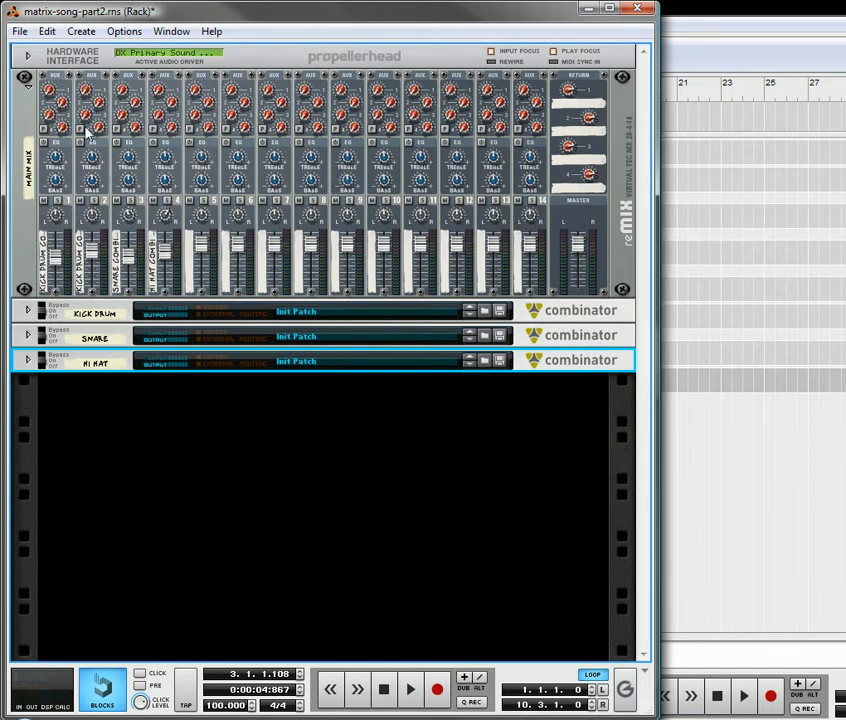
# - Add a Malström Graintable Synthesizer below the HI HAT Combinator and attach a Matrix Pattern Sequencer to it
pyautogui.click(82, 33)
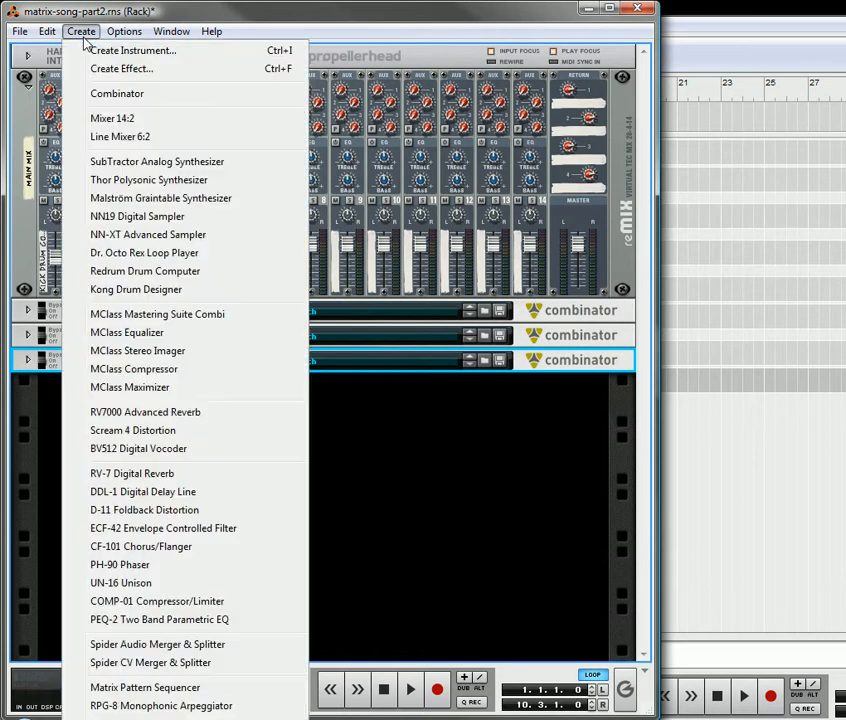
pyautogui.click(150, 207)
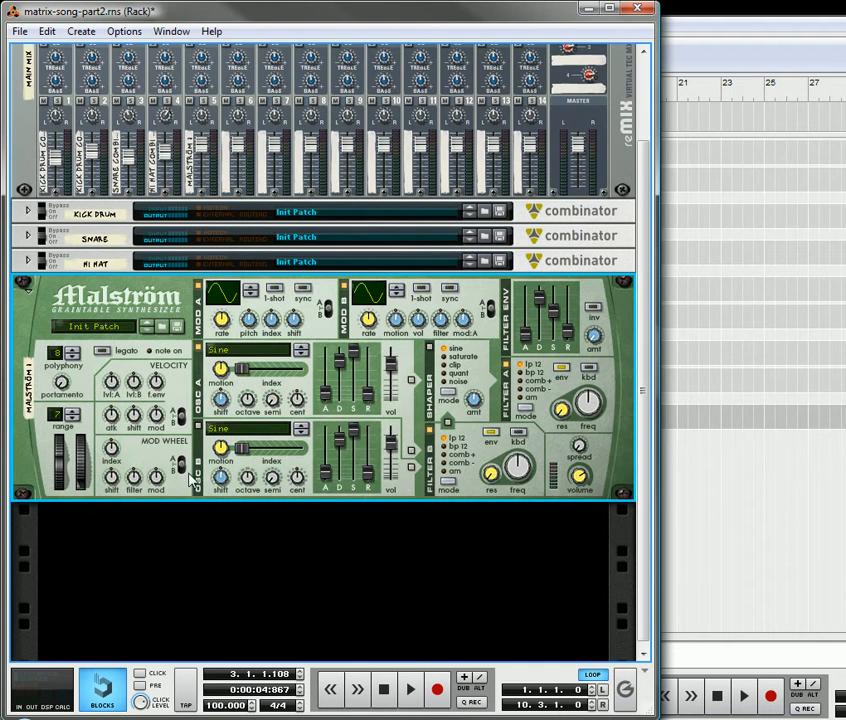
pyautogui.rightClick(192, 478)
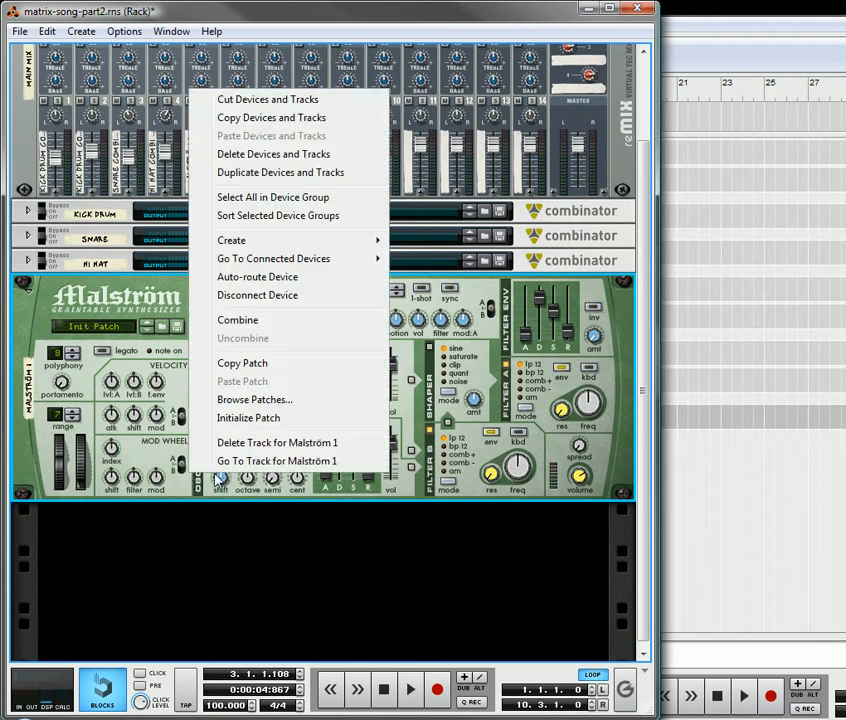
pyautogui.moveTo(259, 242)
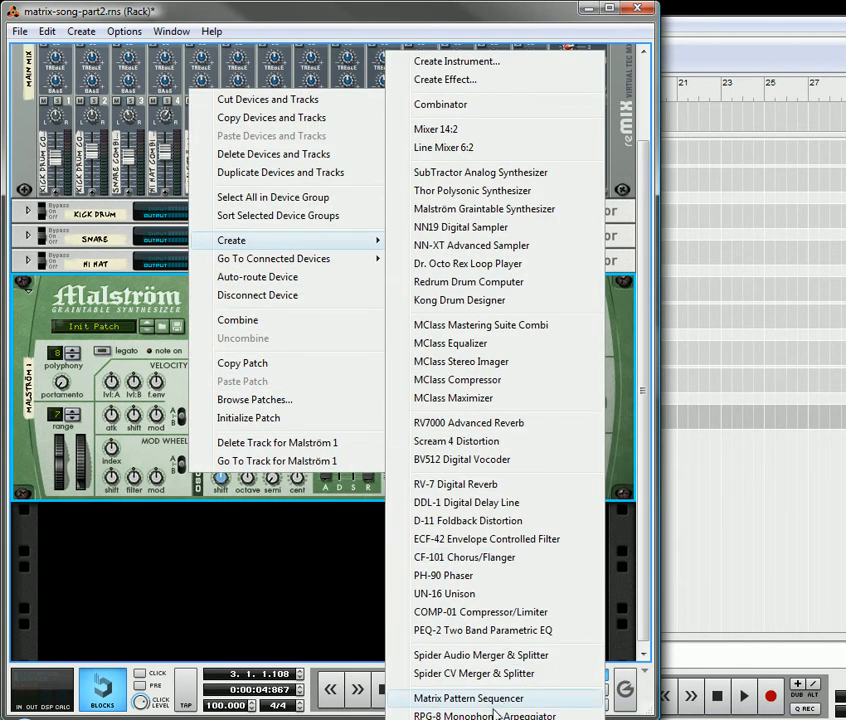
pyautogui.click(453, 700)
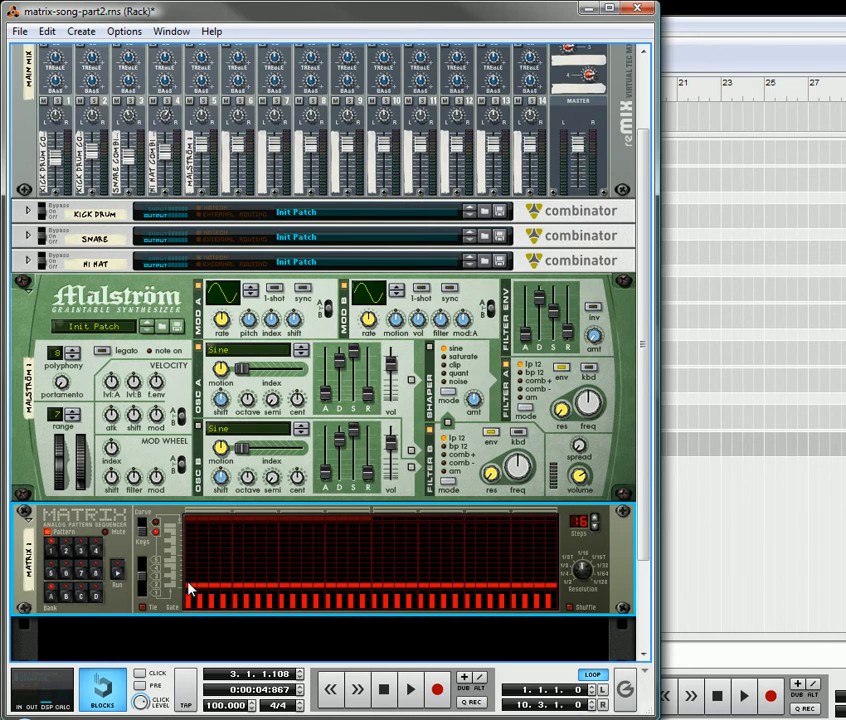
# - Enter raised notes on steps 1 to 3 and step 7 of the new Matrix pattern
pyautogui.click(190, 566)
pyautogui.click(204, 571)
pyautogui.click(212, 565)
pyautogui.click(214, 566)
pyautogui.click(260, 555)
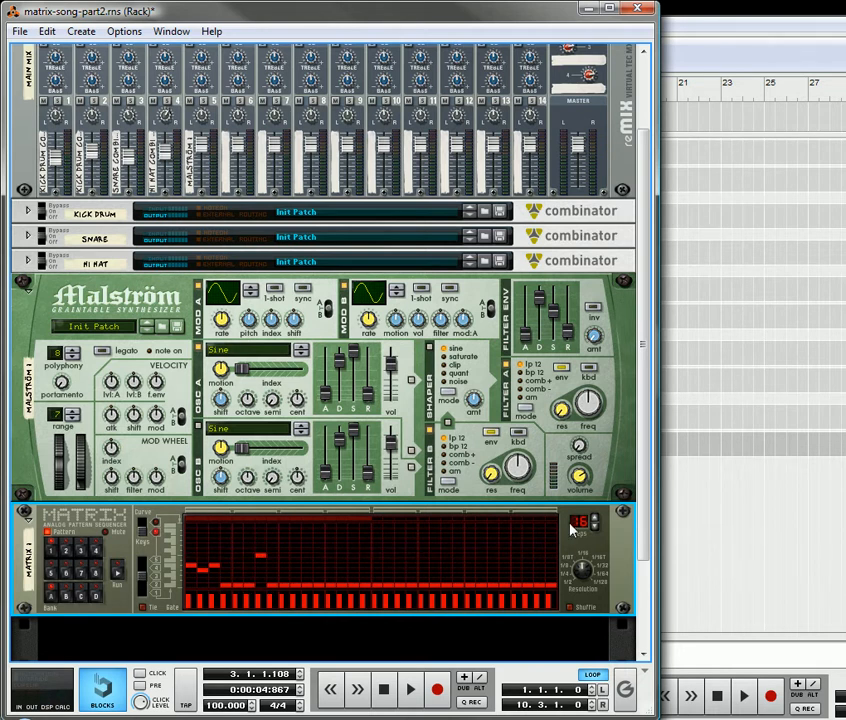
# - Shorten the Matrix pattern to 8 steps and enter notes on steps 4 to 6 in octave 2
pyautogui.moveTo(580, 525); pyautogui.dragTo(587, 543)
pyautogui.click(154, 585)
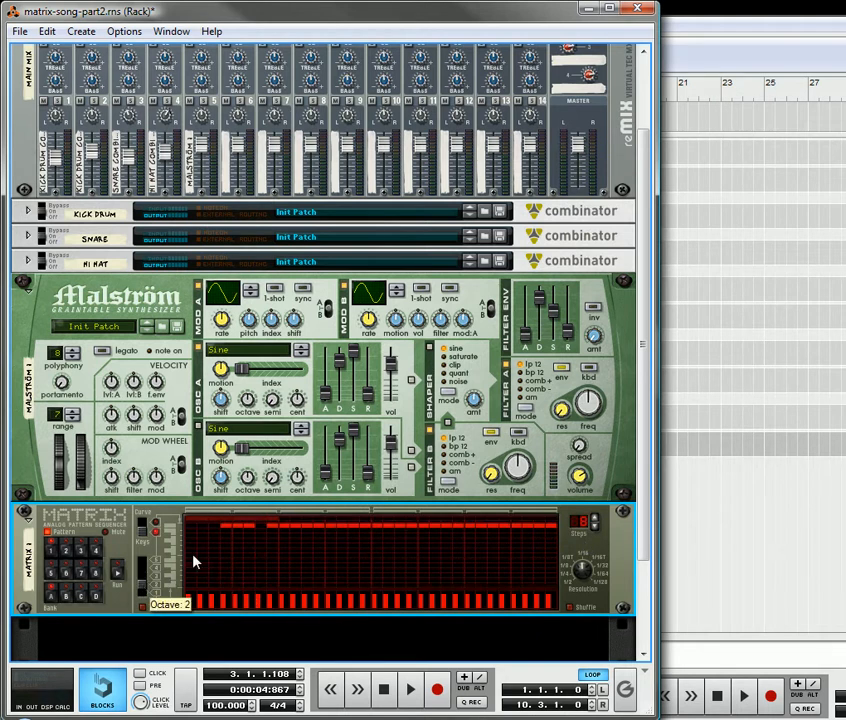
pyautogui.click(237, 545)
pyautogui.click(225, 546)
pyautogui.click(249, 546)
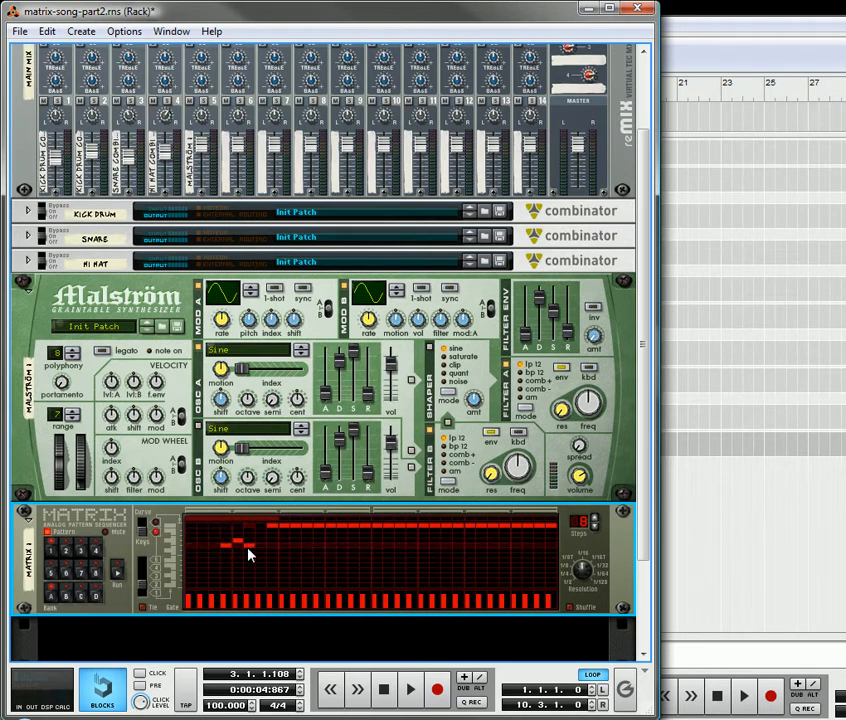
# - Run the Matrix pattern and vary the gate velocities across its first seven steps, keeping step 1 the strongest
pyautogui.click(115, 575)
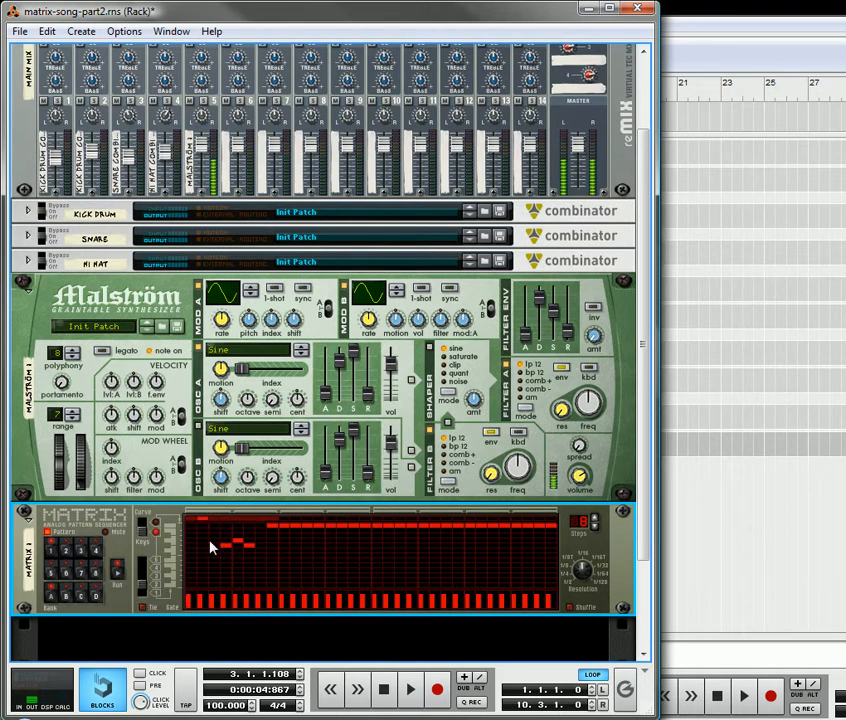
pyautogui.click(215, 600)
pyautogui.click(250, 603)
pyautogui.click(200, 599)
pyautogui.click(191, 594)
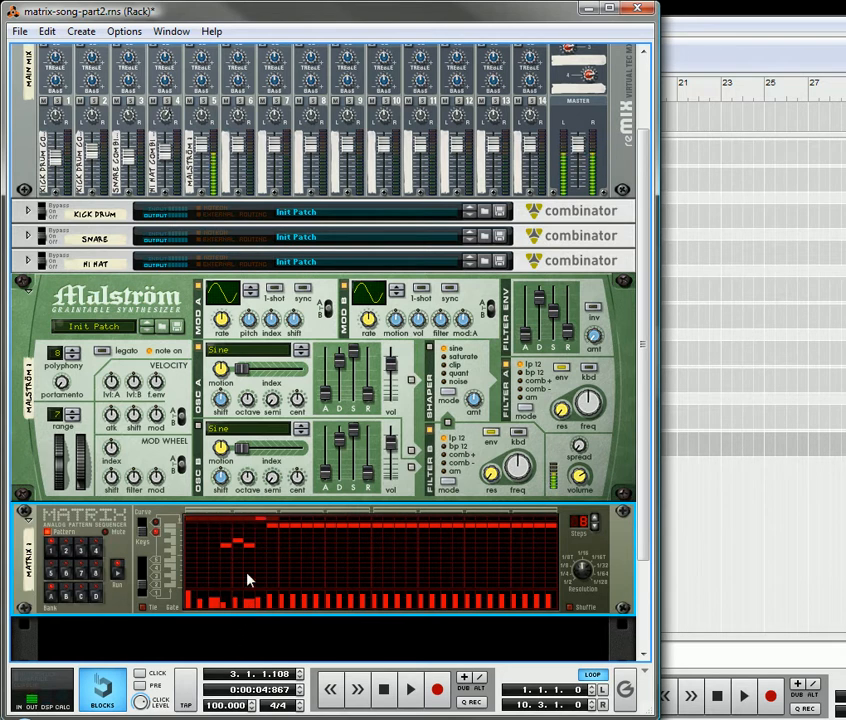
# - Set the Malström's Oscillator A graintable to Bass: AcidBass
pyautogui.click(256, 352)
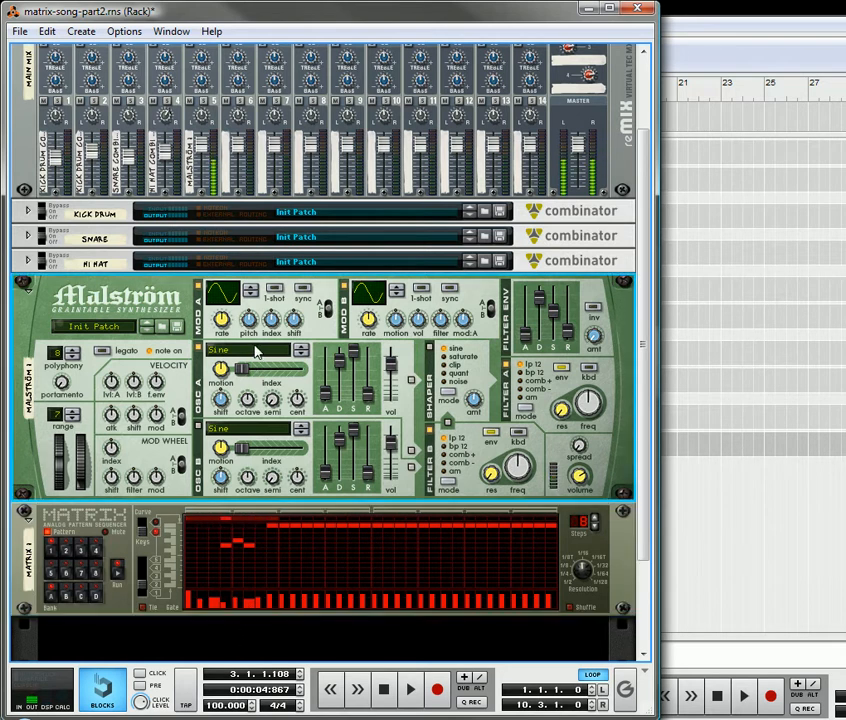
pyautogui.click(257, 350)
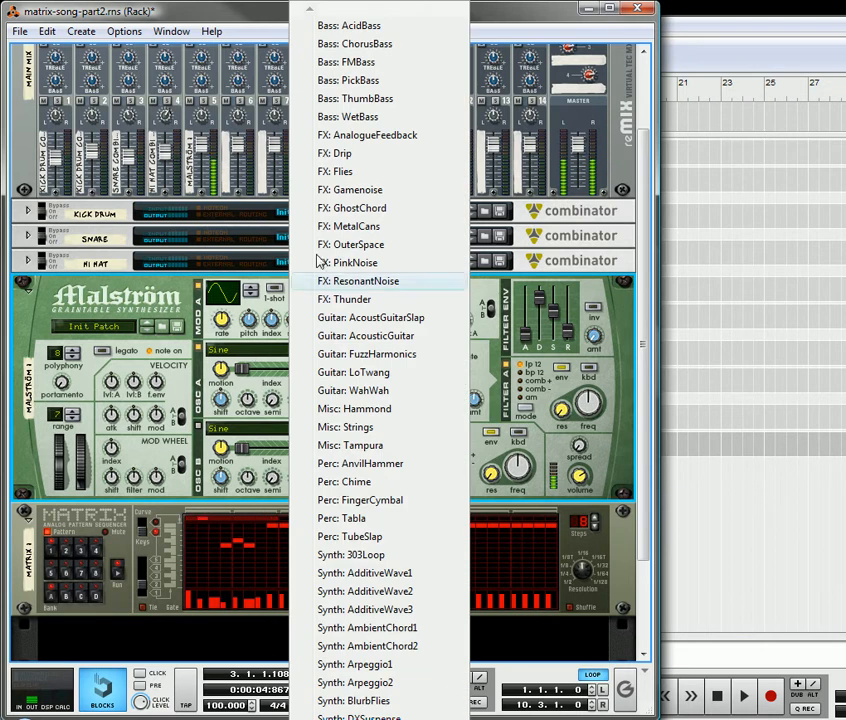
pyautogui.click(360, 26)
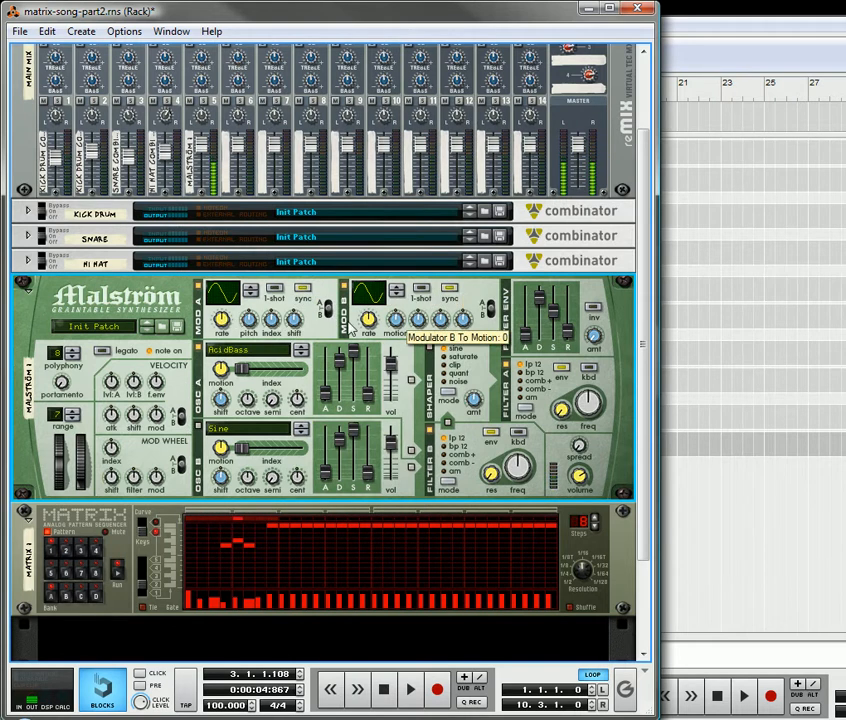
# - Choose a rising curve for the Malström's Modulator A and a falling decay curve for Modulator B
pyautogui.click(251, 292)
pyautogui.click(250, 291)
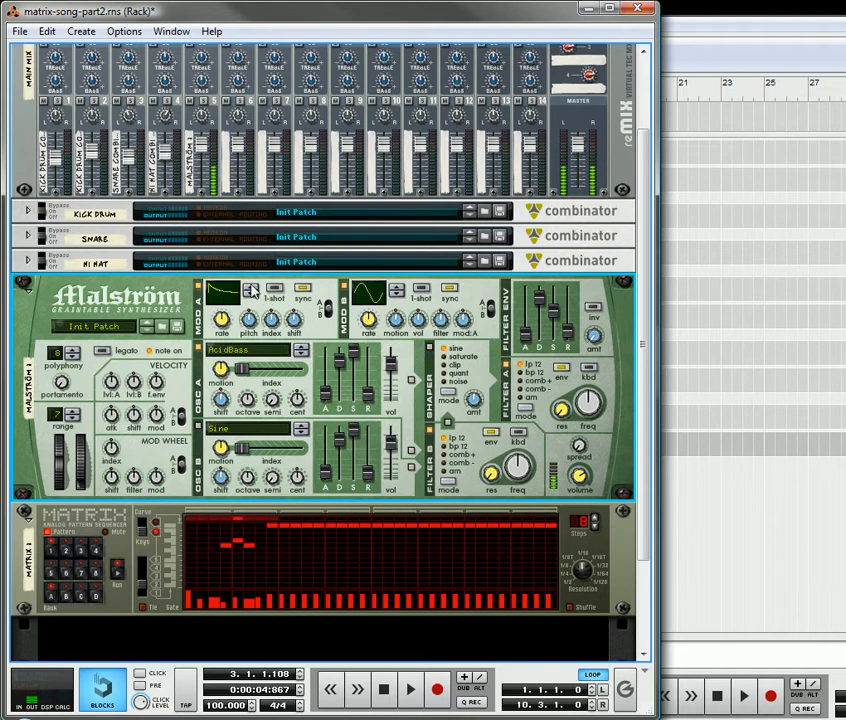
pyautogui.click(396, 290)
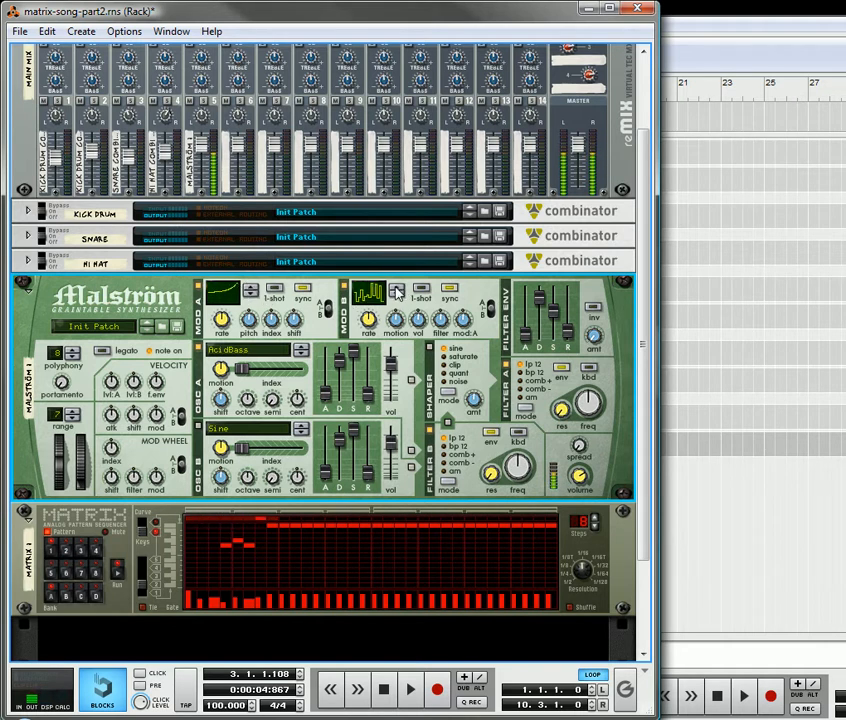
pyautogui.click(396, 290)
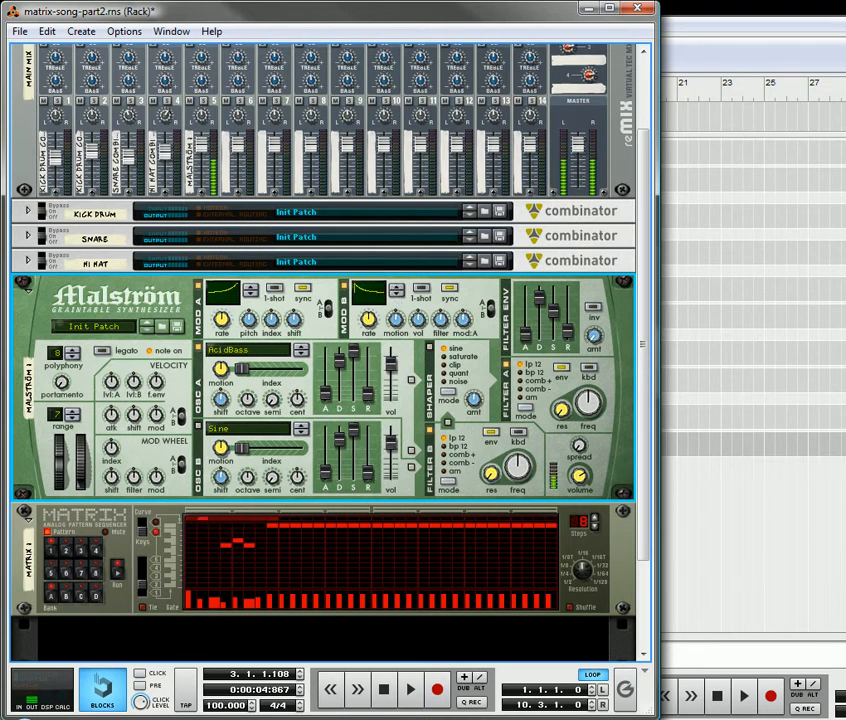
# - Stop playback, lower Modulator A's rate and raise Modulator B's rate
pyautogui.click(385, 692)
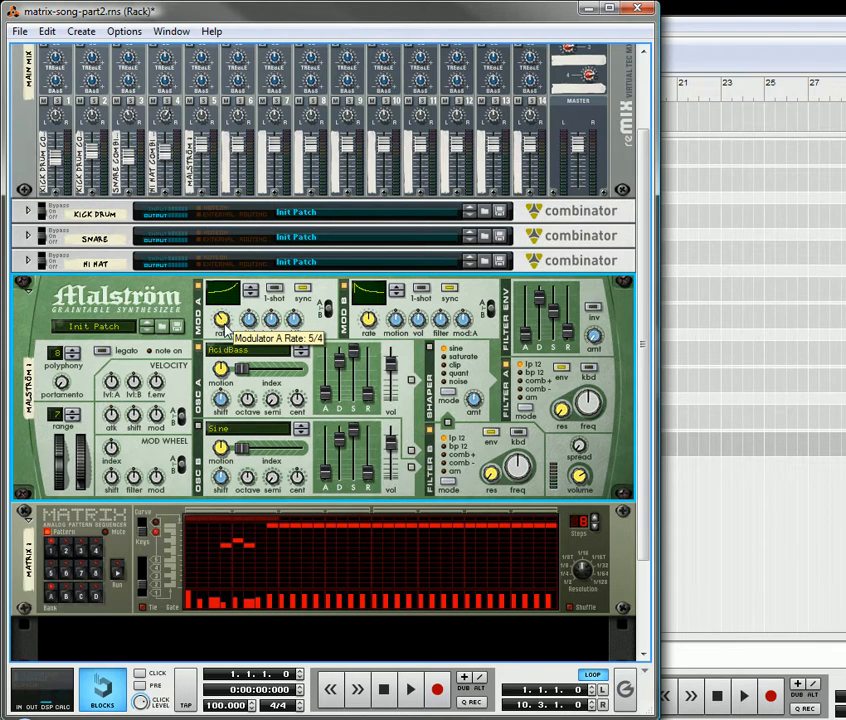
pyautogui.moveTo(232, 322); pyautogui.dragTo(228, 331)
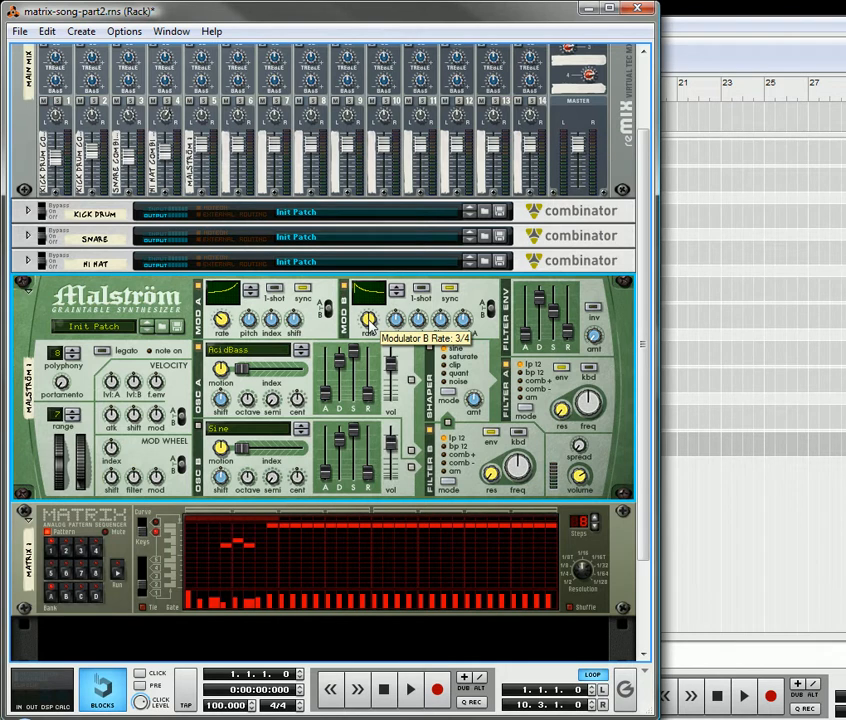
pyautogui.moveTo(368, 319); pyautogui.dragTo(369, 313)
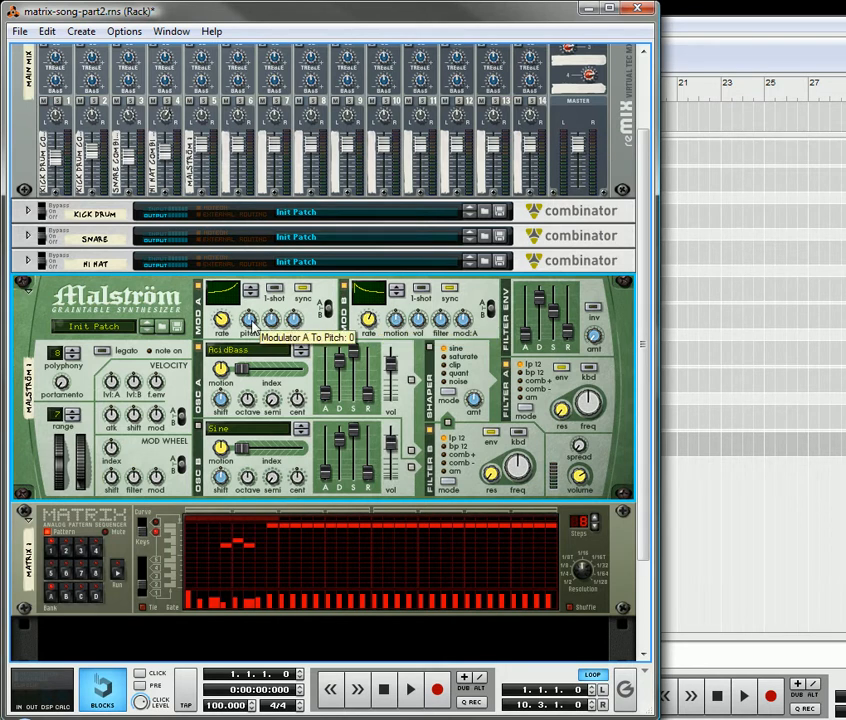
# - Adjust Modulator A's pitch, index and shift amounts and Modulator B's motion and mod:A amounts
pyautogui.moveTo(252, 320); pyautogui.dragTo(257, 331)
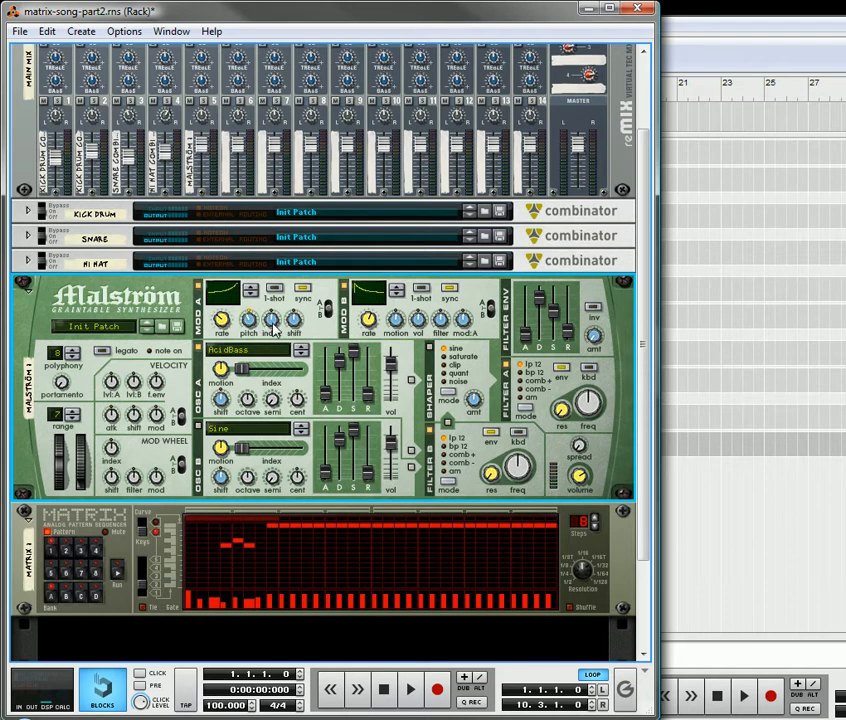
pyautogui.moveTo(275, 318); pyautogui.dragTo(286, 316)
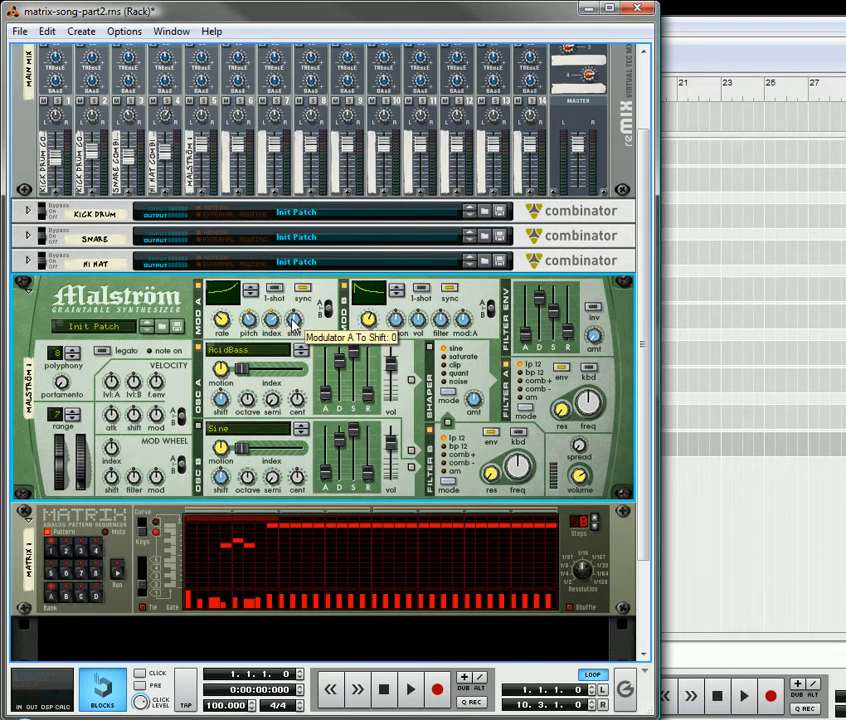
pyautogui.moveTo(294, 322); pyautogui.dragTo(296, 329)
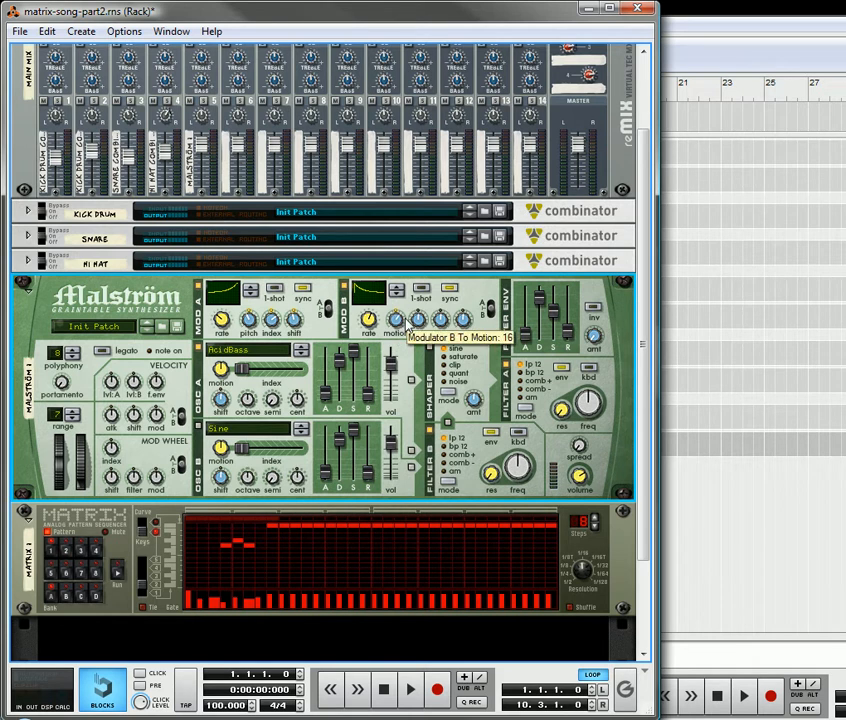
pyautogui.moveTo(408, 330); pyautogui.dragTo(408, 325)
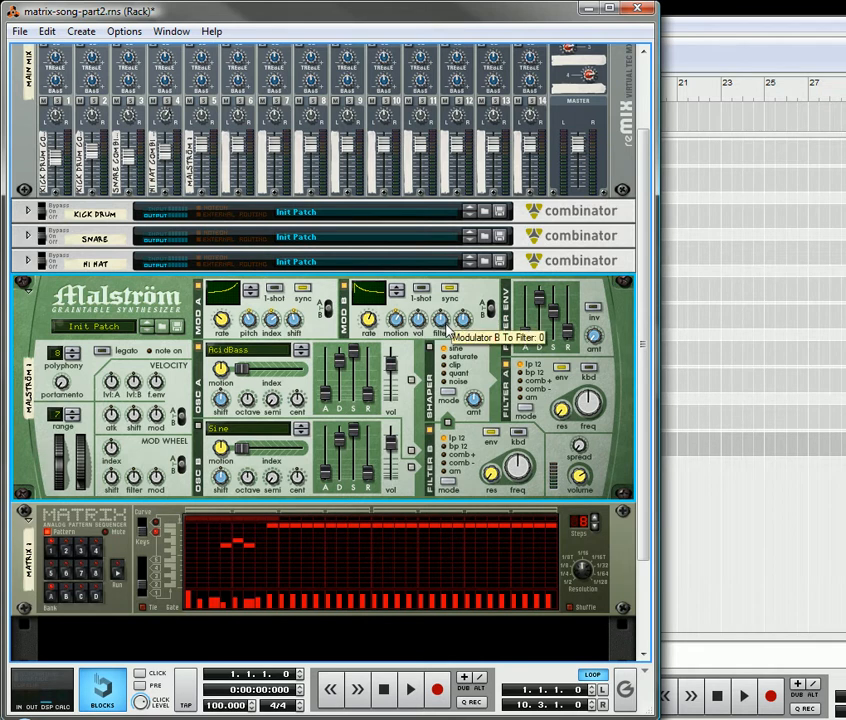
pyautogui.moveTo(464, 320); pyautogui.dragTo(470, 316)
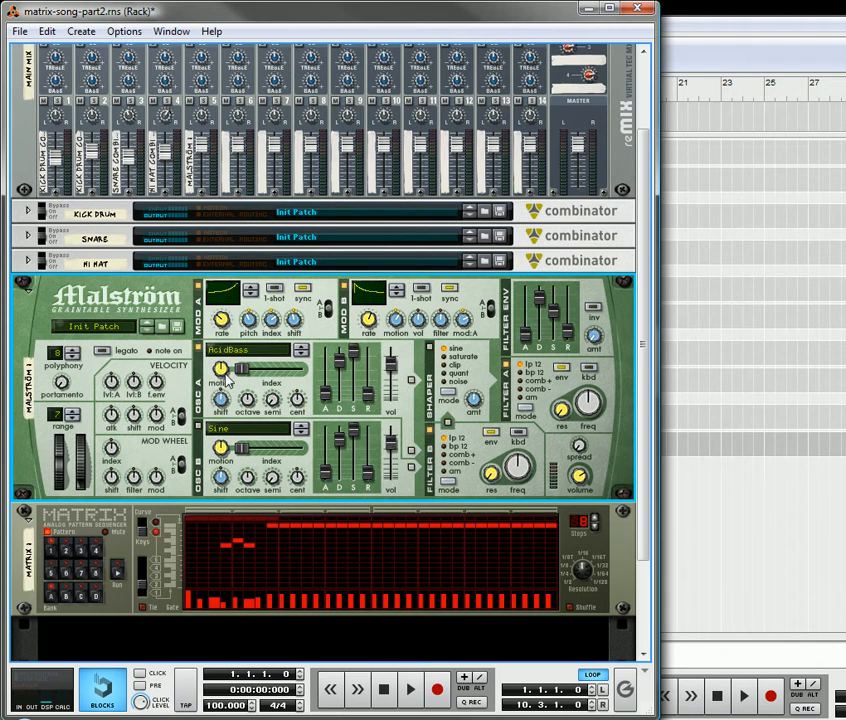
# - Lower Oscillator A's motion and adjust its octave
pyautogui.moveTo(227, 377)
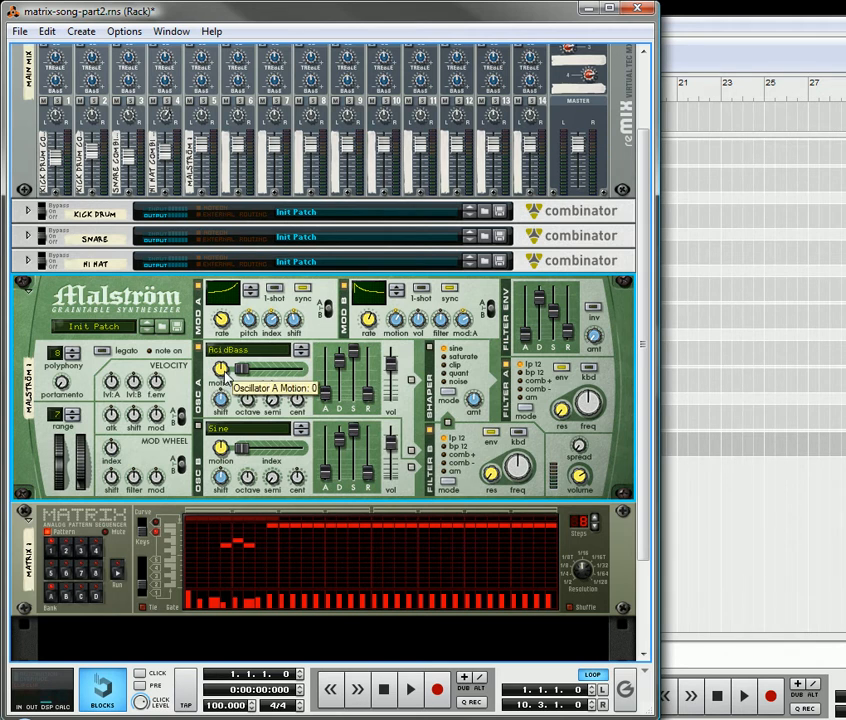
pyautogui.moveTo(225, 372); pyautogui.dragTo(240, 384)
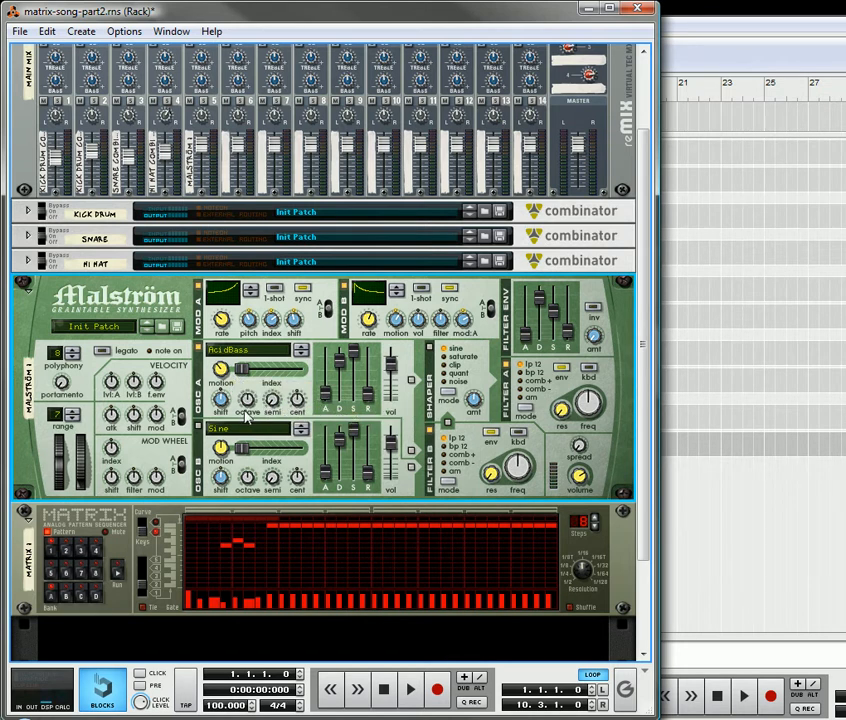
pyautogui.moveTo(251, 404); pyautogui.dragTo(251, 407)
# - Run the Matrix pattern to audition the edited Malström bass sound and stop it
pyautogui.click(116, 578)
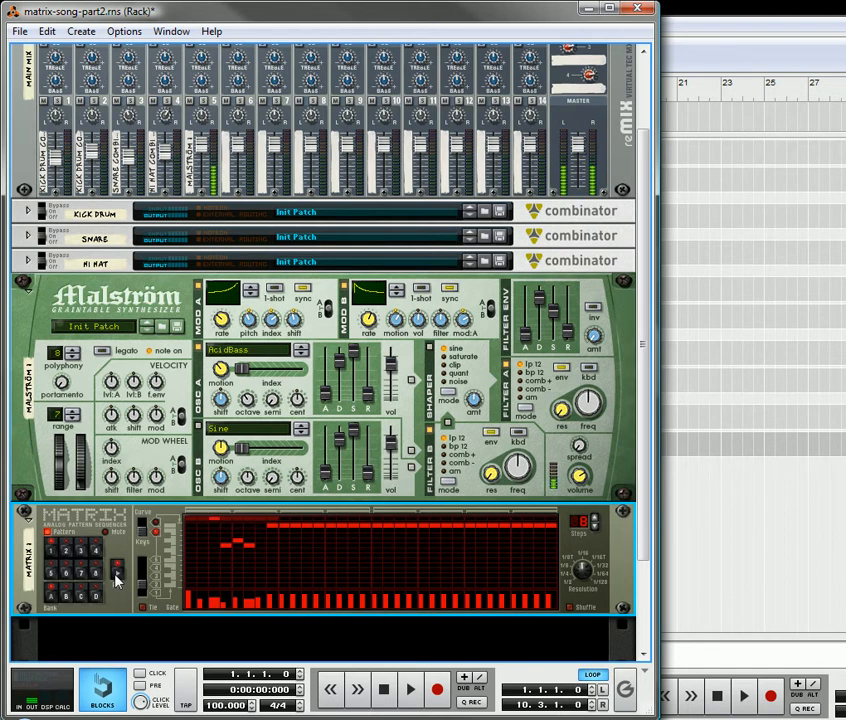
pyautogui.click(116, 578)
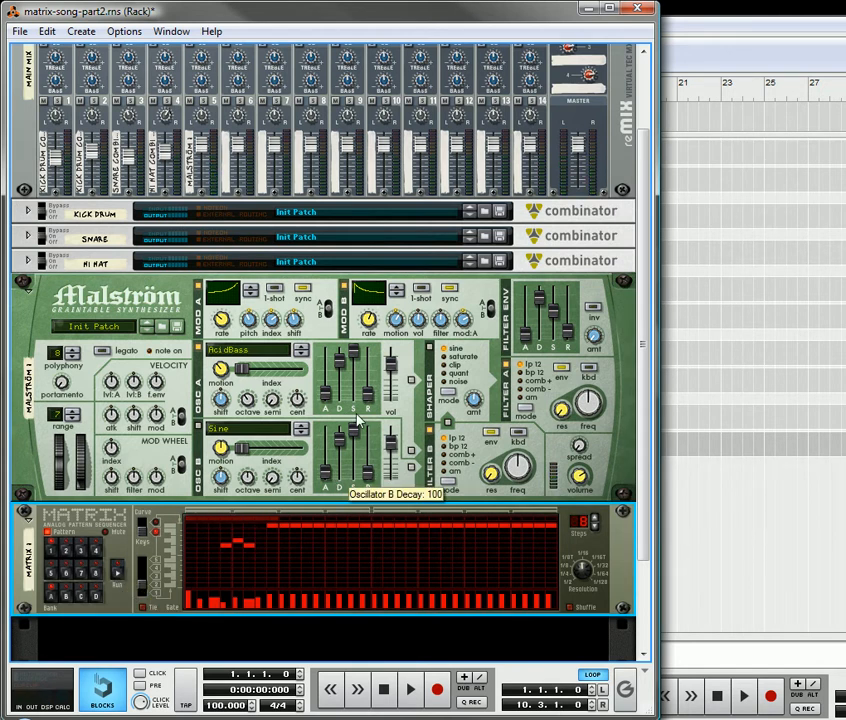
pyautogui.click(116, 576)
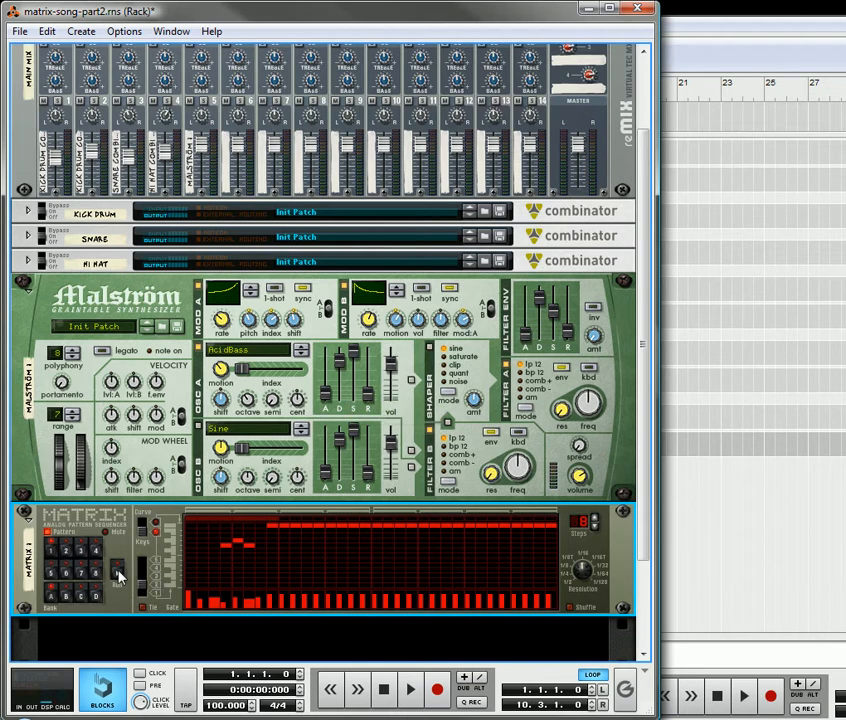
# - Lower Oscillator A's decay and sustain and enable its routing to the shaper and to Filter B
pyautogui.moveTo(341, 370); pyautogui.dragTo(346, 399)
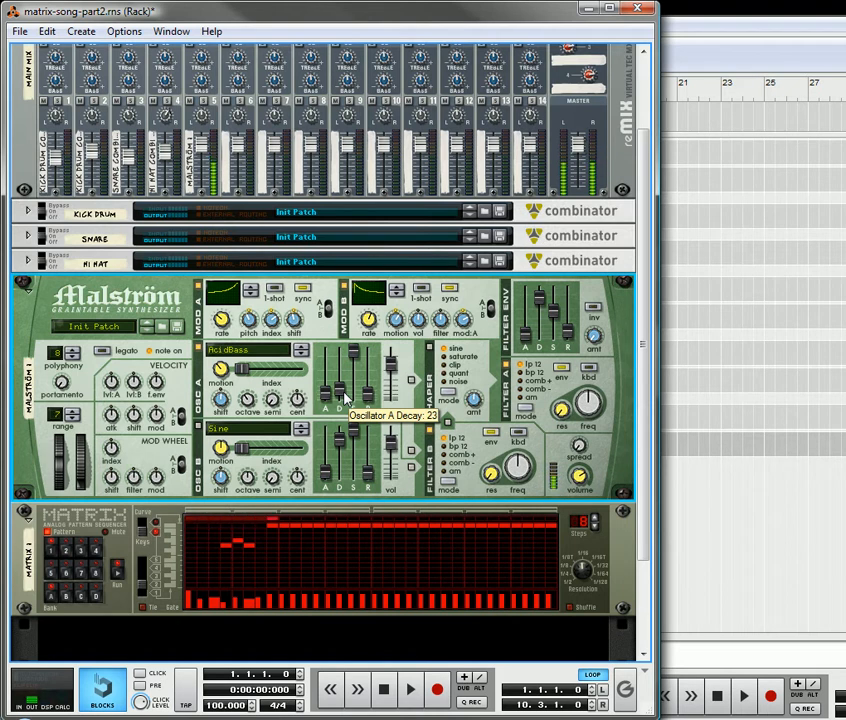
pyautogui.moveTo(365, 383); pyautogui.dragTo(341, 388)
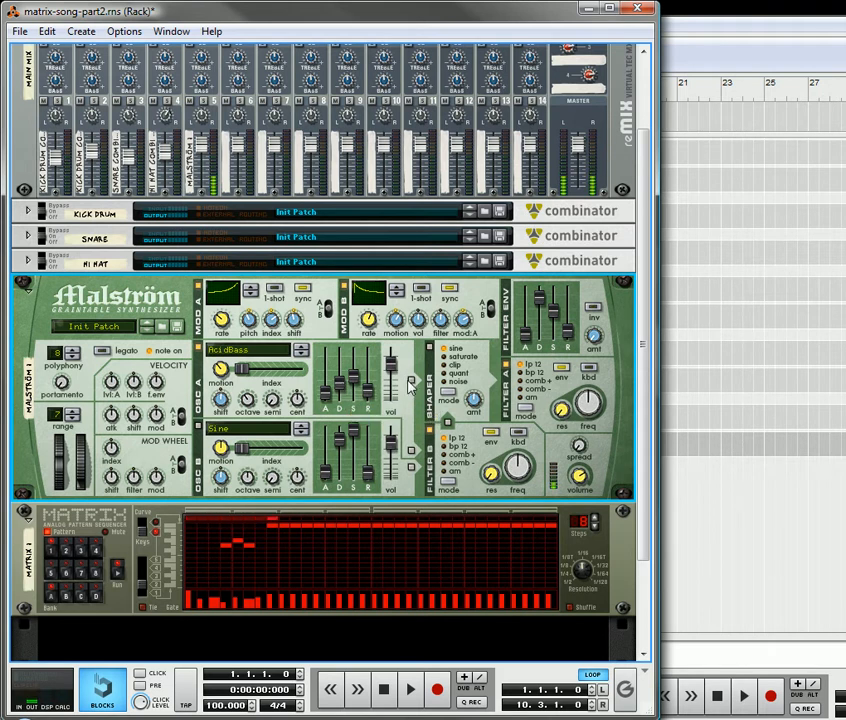
pyautogui.click(411, 381)
pyautogui.click(411, 451)
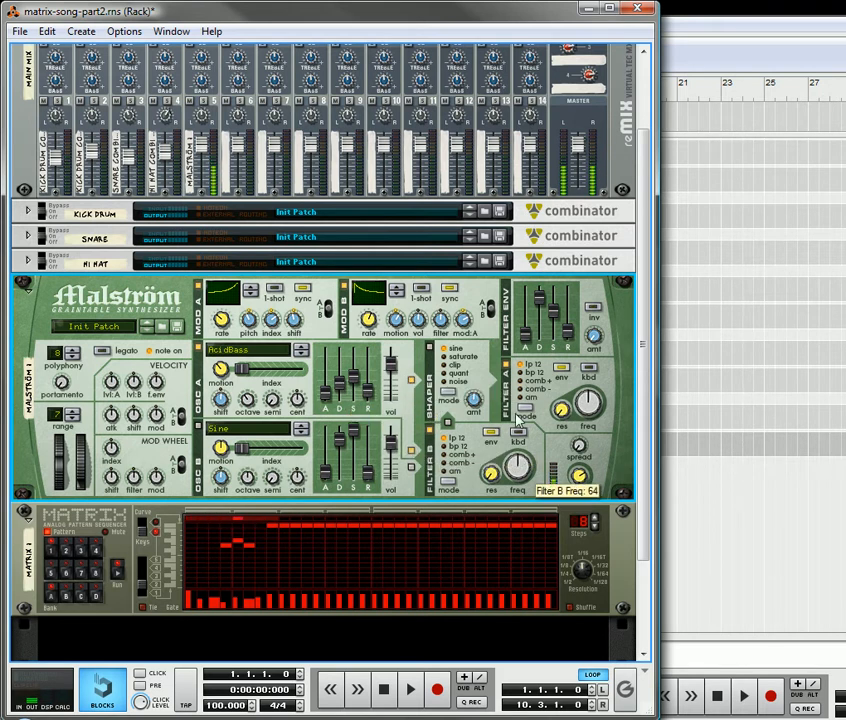
# - Set Filter A to comb + mode, raise its frequency and lower Filter B's frequency
pyautogui.click(521, 381)
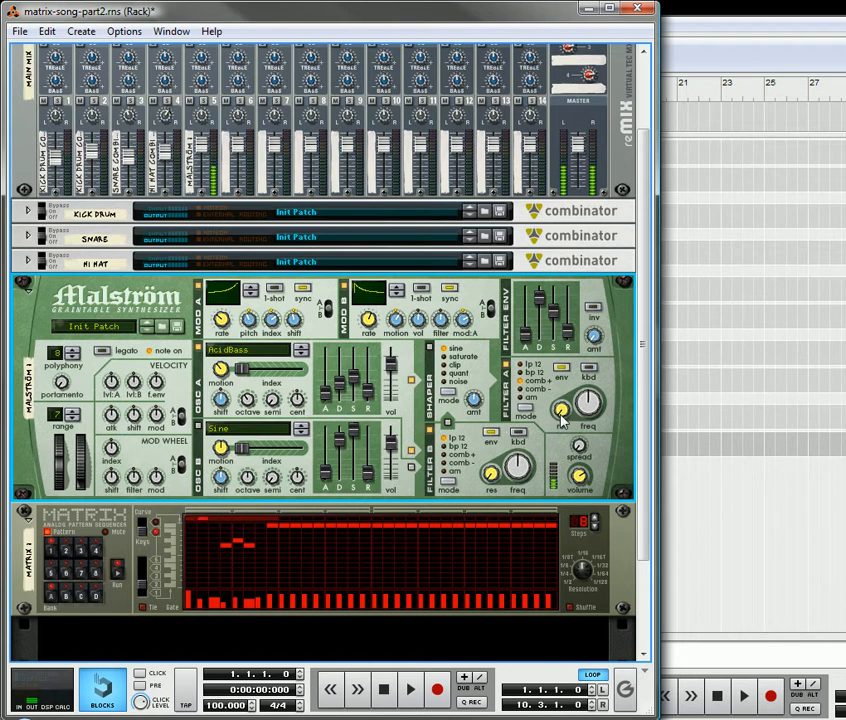
pyautogui.moveTo(591, 408); pyautogui.dragTo(568, 412)
pyautogui.moveTo(519, 471); pyautogui.dragTo(508, 506)
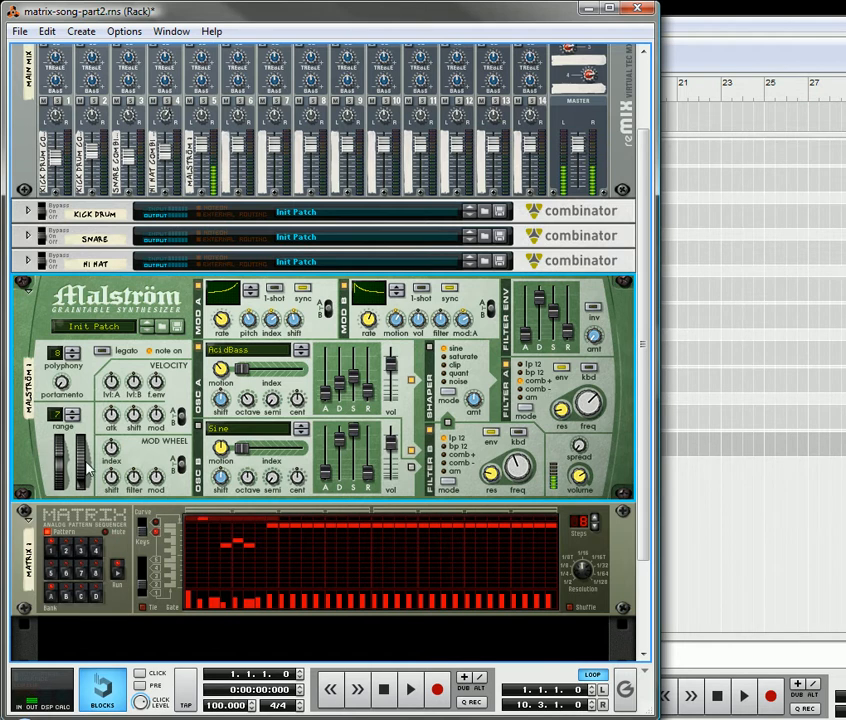
# - Raise the Malström mod wheel to 127 and adjust how much it modulates index, shift and filter
pyautogui.moveTo(81, 479); pyautogui.dragTo(84, 420)
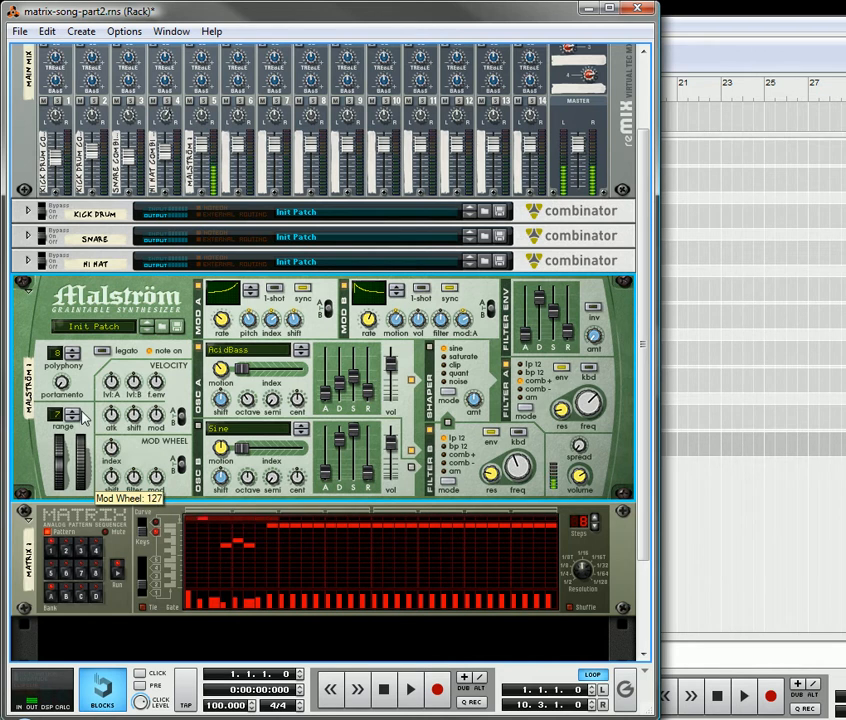
pyautogui.moveTo(118, 458)
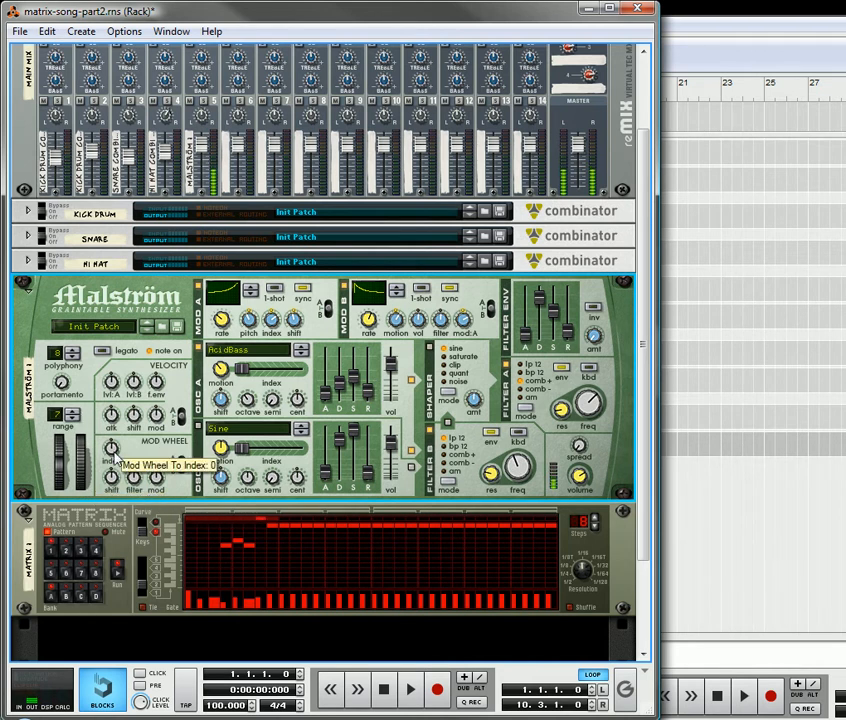
pyautogui.moveTo(117, 456); pyautogui.dragTo(116, 459)
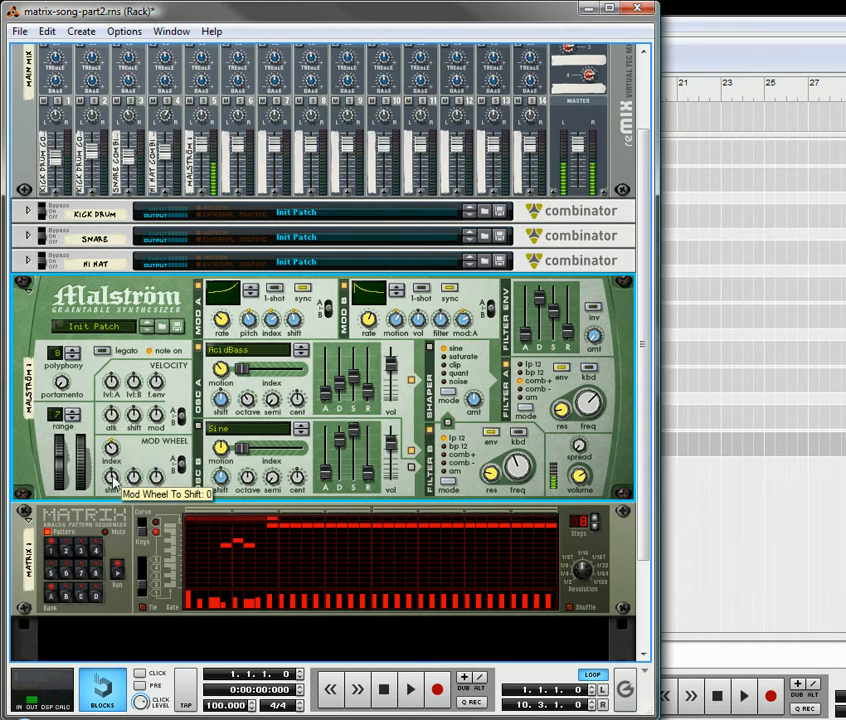
pyautogui.moveTo(114, 481); pyautogui.dragTo(114, 479)
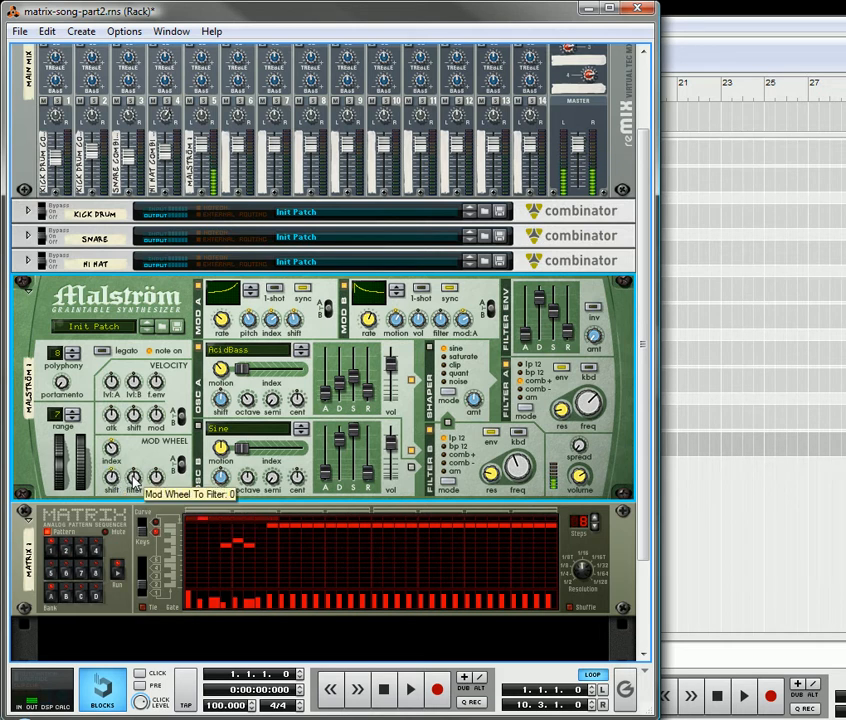
pyautogui.moveTo(134, 479); pyautogui.dragTo(134, 477)
pyautogui.moveTo(134, 477); pyautogui.dragTo(134, 479)
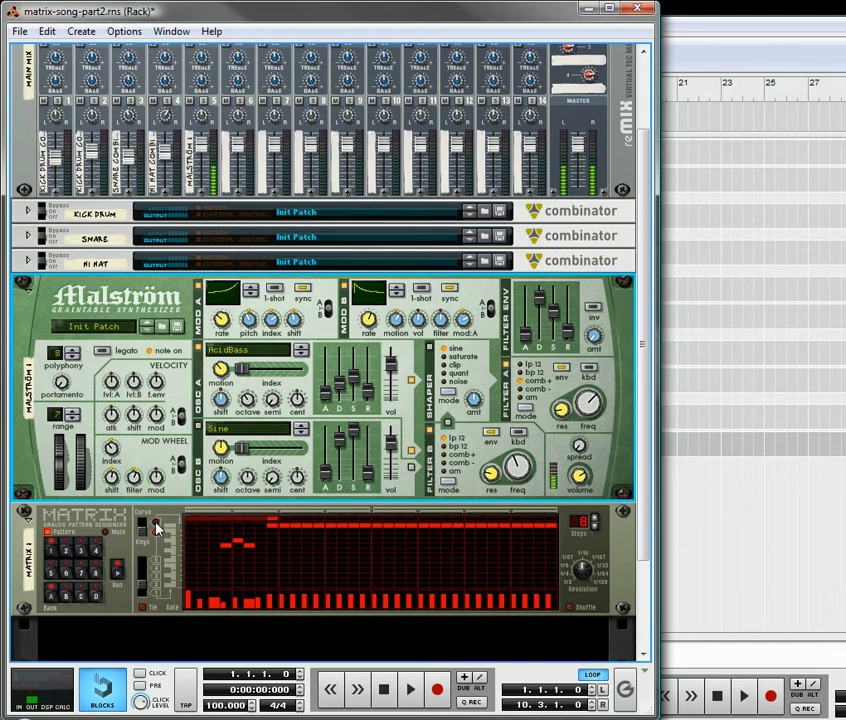
# - Return the mod wheel to 0 and stop the Matrix pattern
pyautogui.click(256, 517)
pyautogui.moveTo(95, 501); pyautogui.dragTo(115, 516)
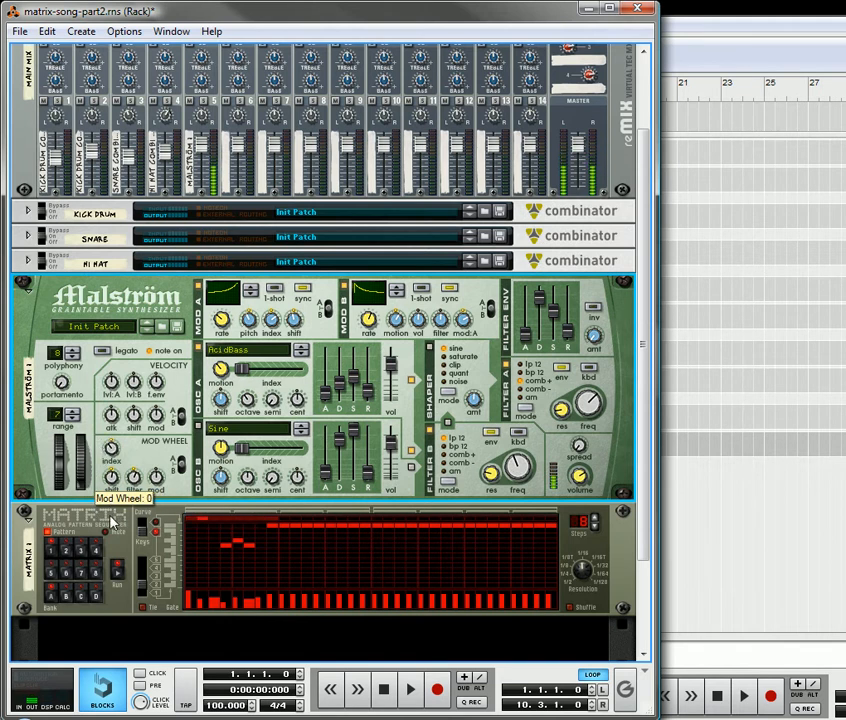
pyautogui.moveTo(60, 473); pyautogui.dragTo(80, 500)
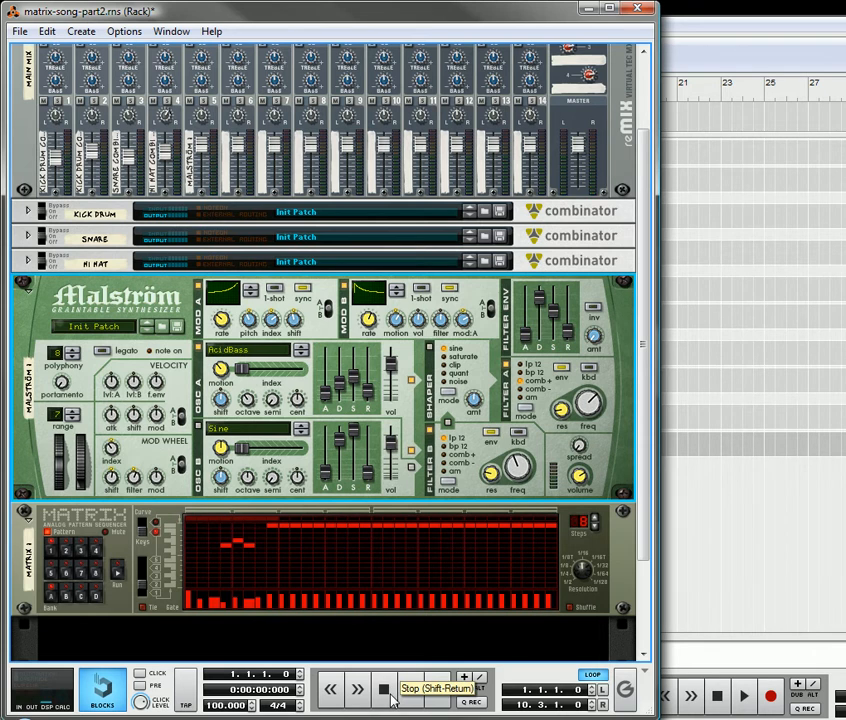
# - Play the whole song while moving the mod wheel to audition the bass with the drums, and select the Matrix
pyautogui.click(411, 688)
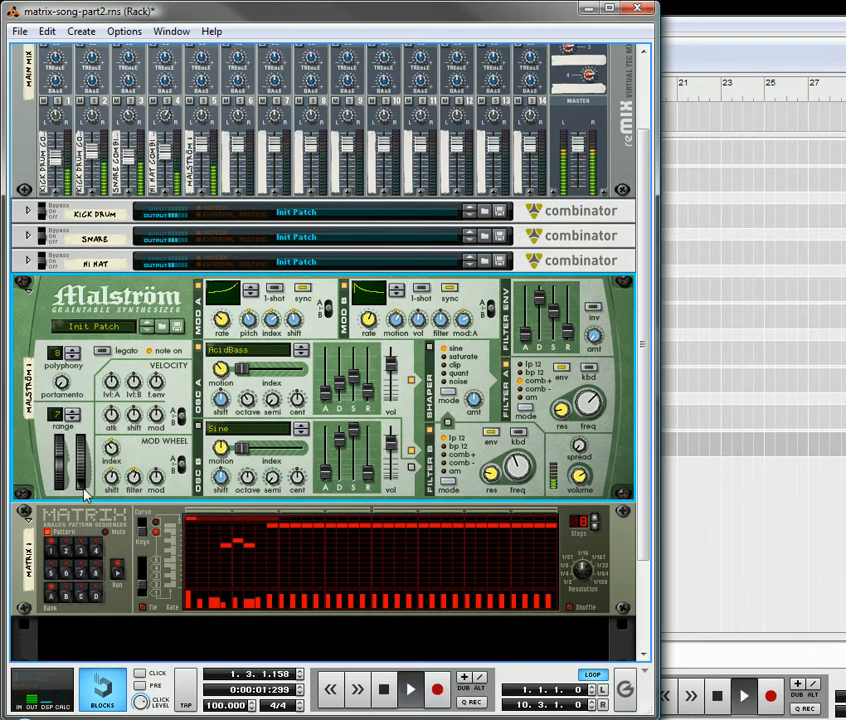
pyautogui.moveTo(82, 488)
pyautogui.mouseDown()
pyautogui.moveTo(88, 433)
pyautogui.moveTo(97, 500)
pyautogui.moveTo(95, 458)
pyautogui.moveTo(95, 472)
pyautogui.mouseUp()
pyautogui.click(72, 519)
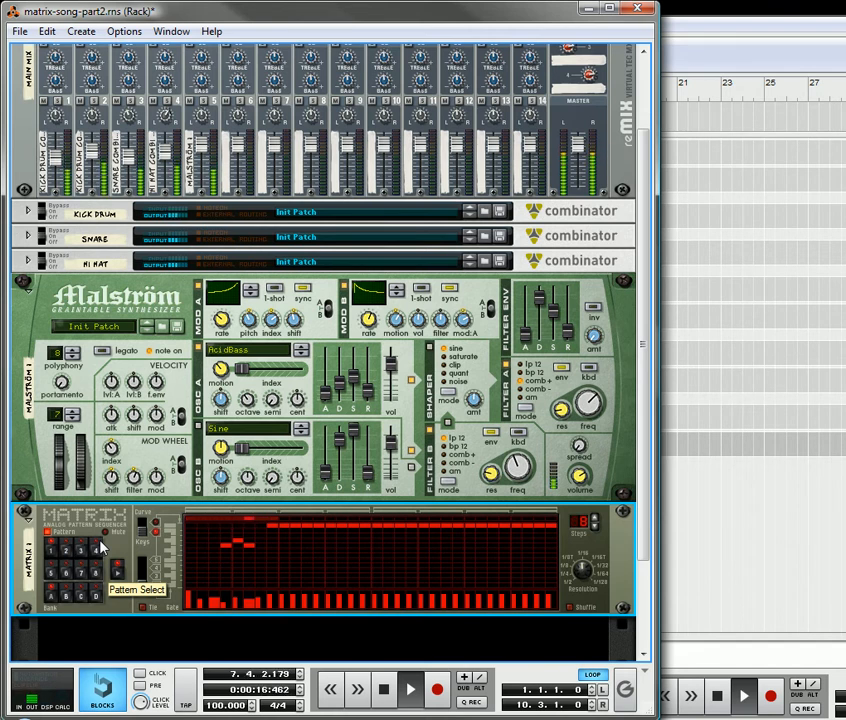
# - Switch to the Reason Key Commands PDF in Adobe Acrobat, examine the Matrix keyboard shortcuts and return to the Reason rack
pyautogui.press('F8')
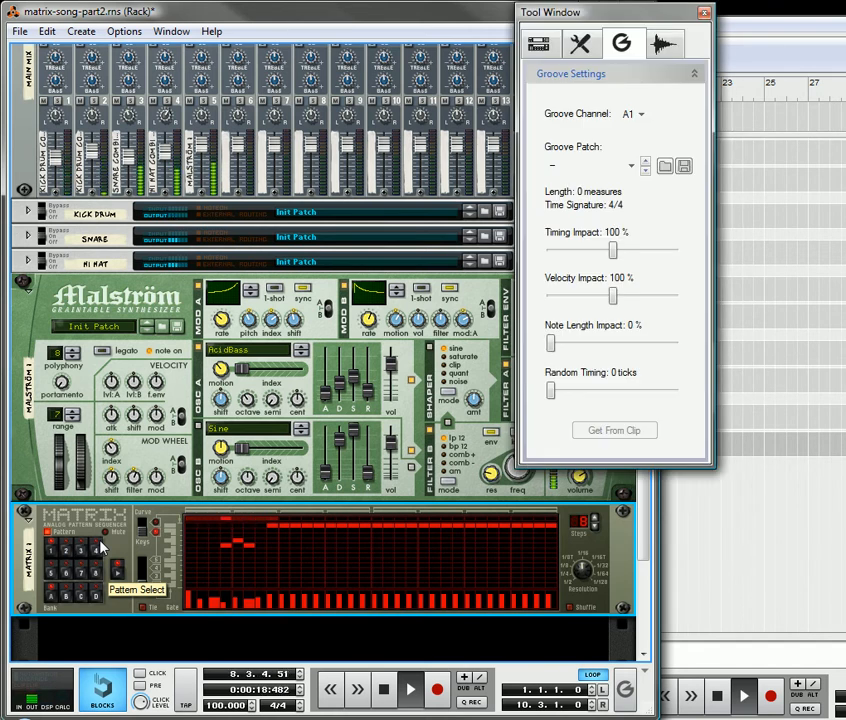
pyautogui.click(703, 14)
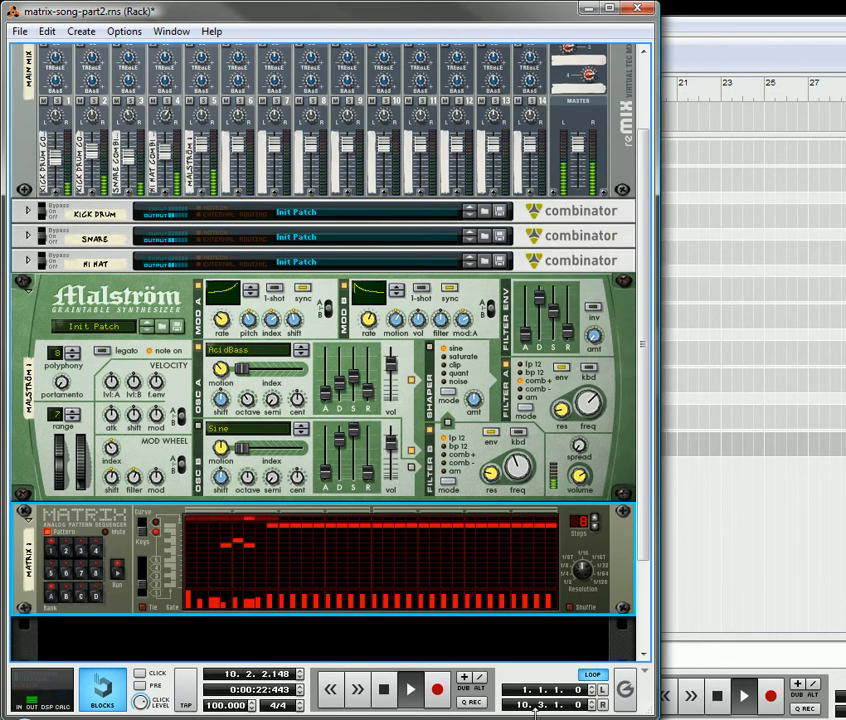
pyautogui.click(562, 719)
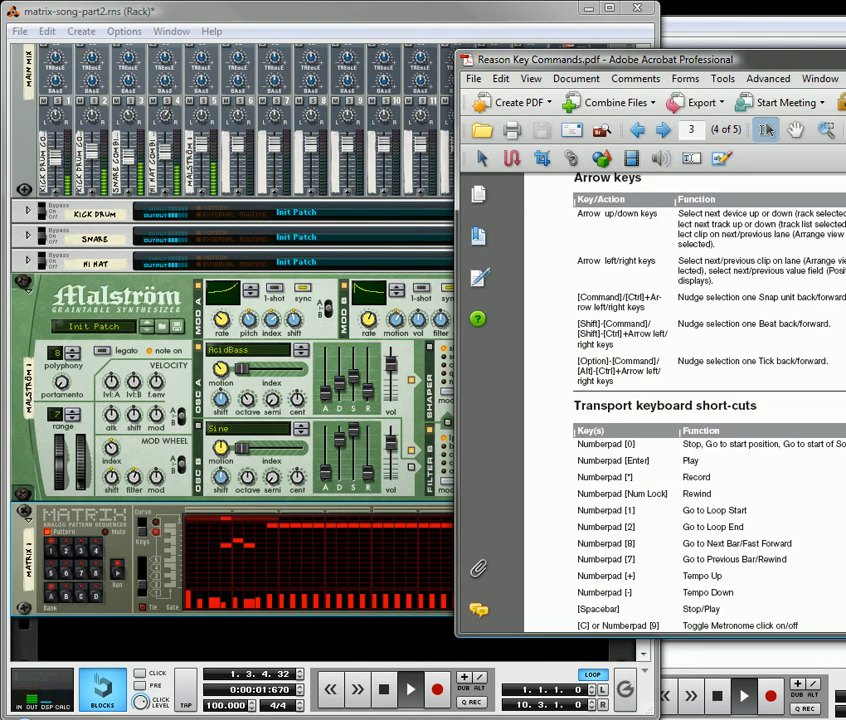
pyautogui.moveTo(845, 62); pyautogui.dragTo(659, 337)
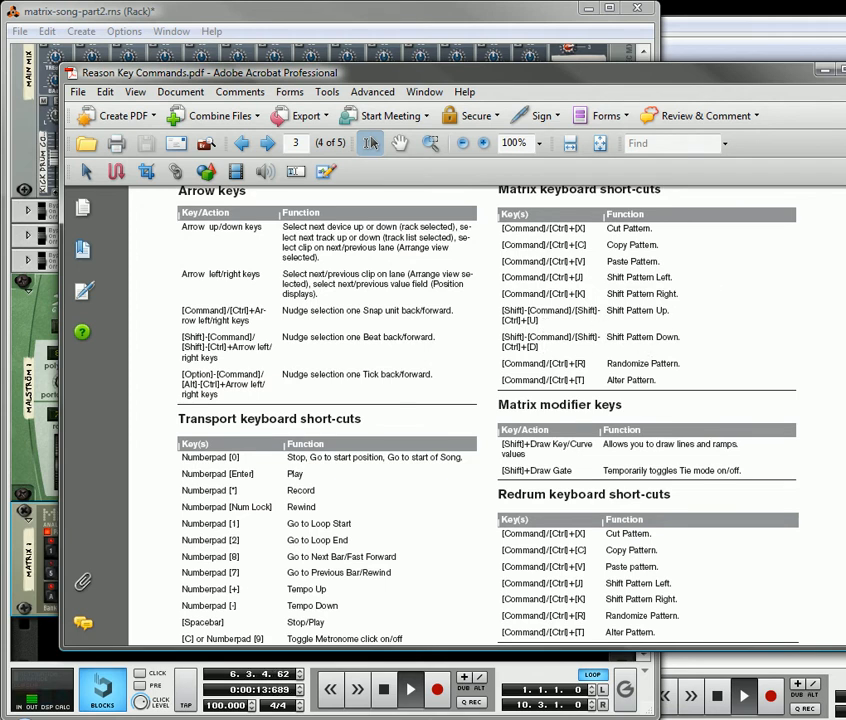
pyautogui.click(545, 47)
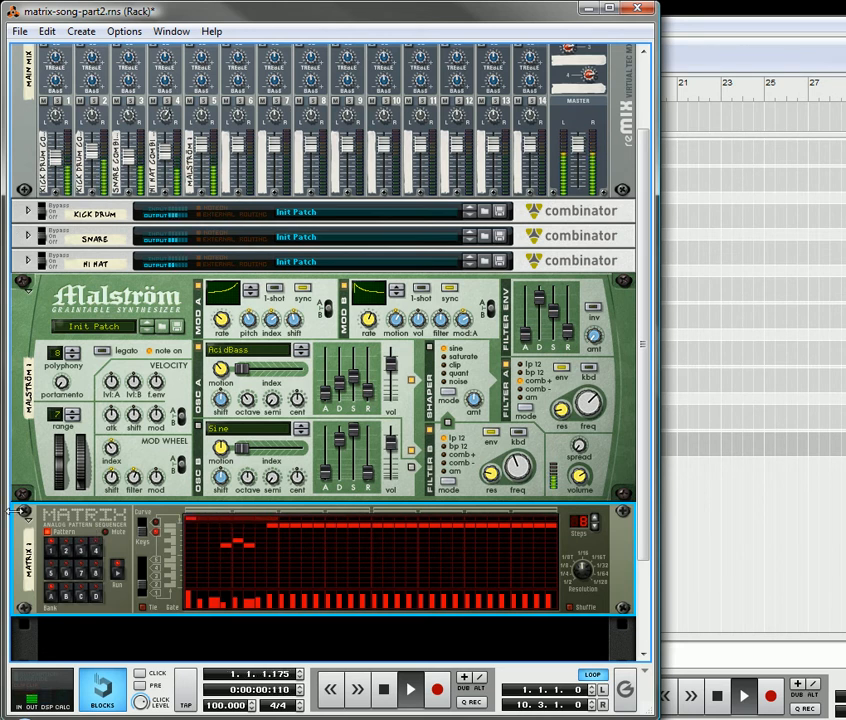
# - Copy Matrix pattern 1 and paste it into patterns 2, 3 and 4
pyautogui.rightClick(71, 533)
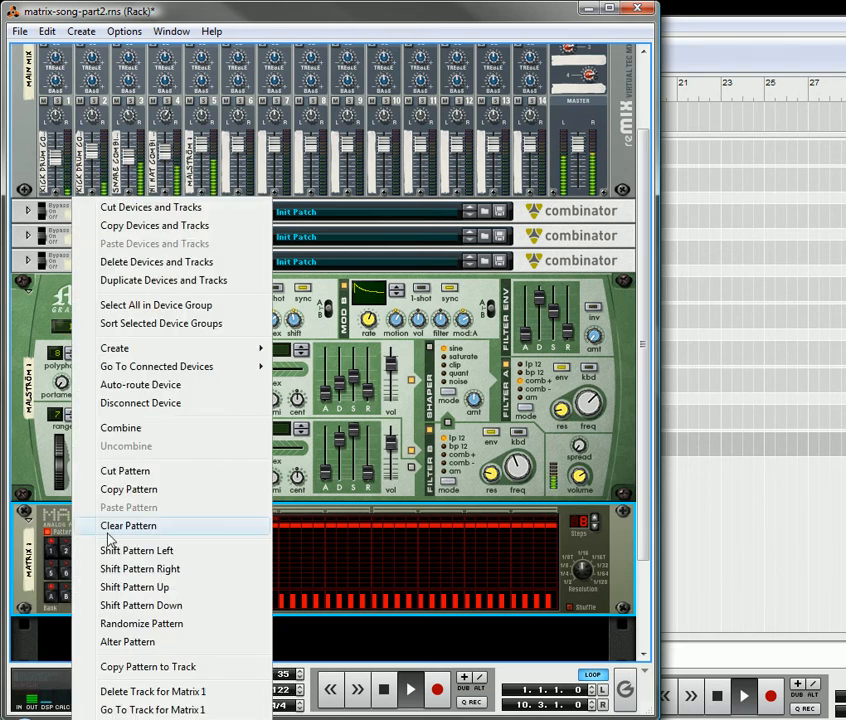
pyautogui.click(131, 492)
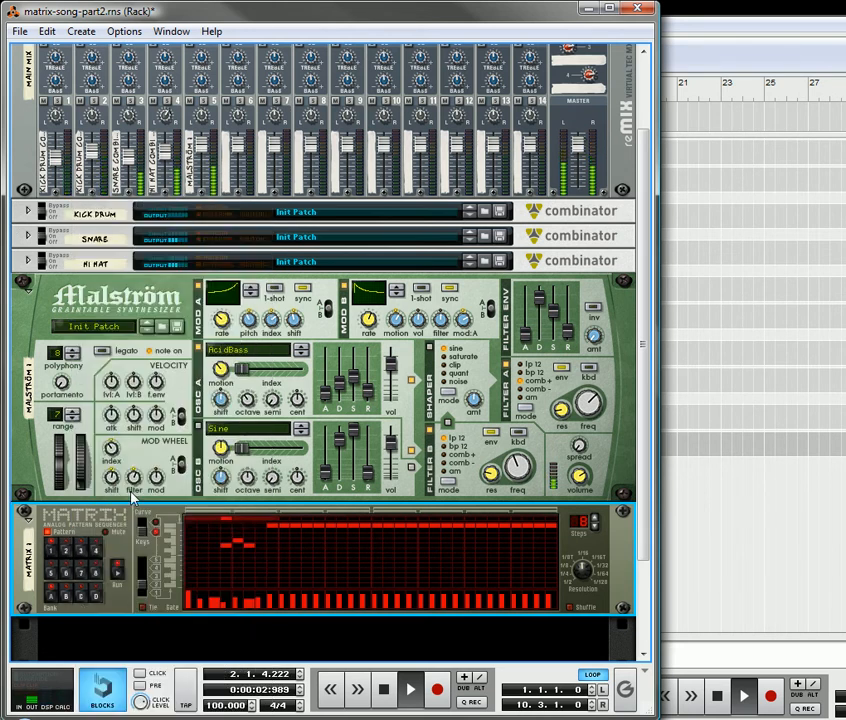
pyautogui.click(69, 552)
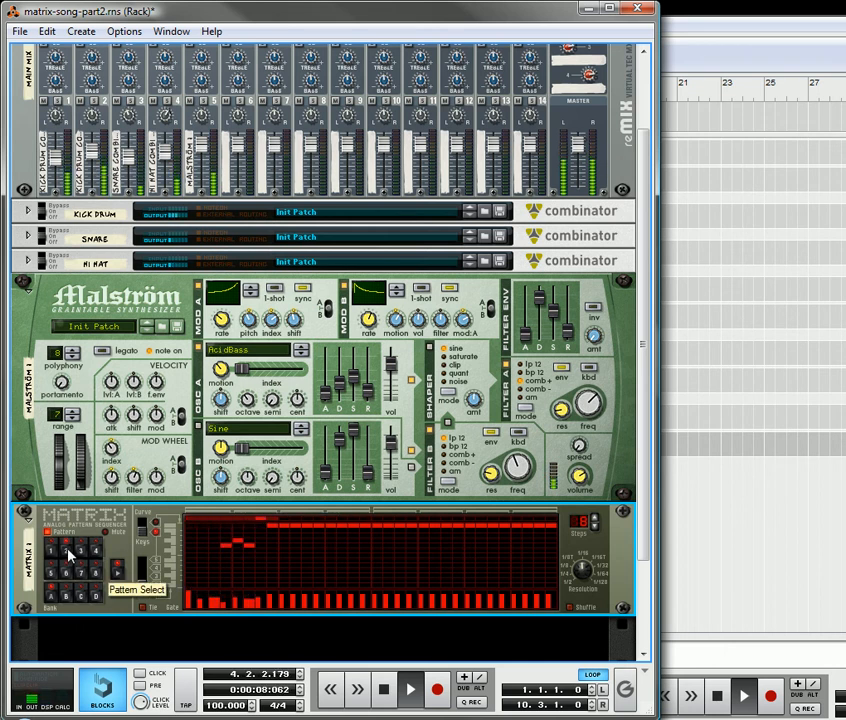
pyautogui.click(81, 552)
pyautogui.click(77, 576)
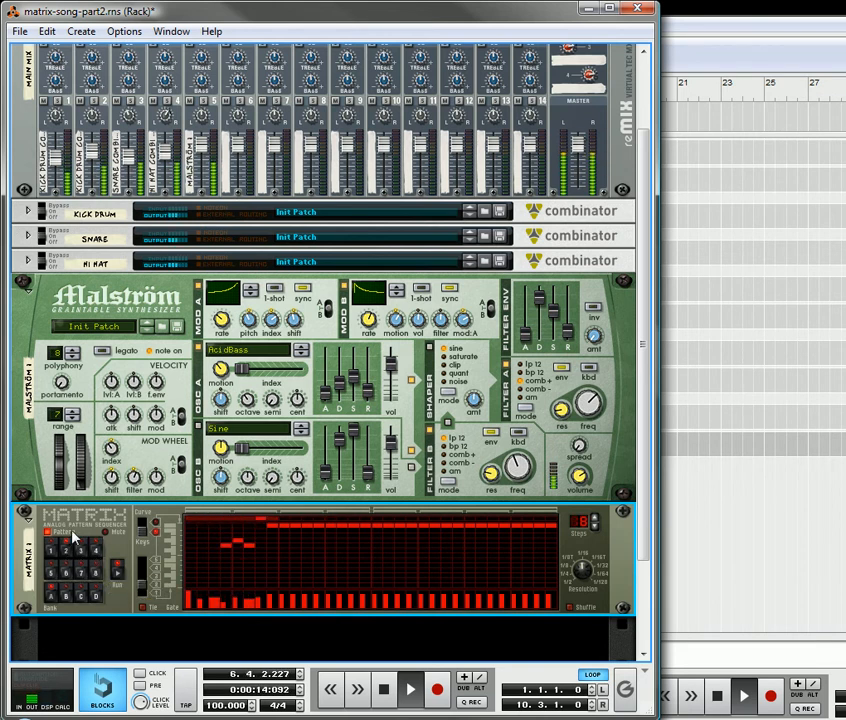
# - Apply Alter Pattern to Matrix patterns 2 and 3 to make variations of the bass line
pyautogui.rightClick(73, 538)
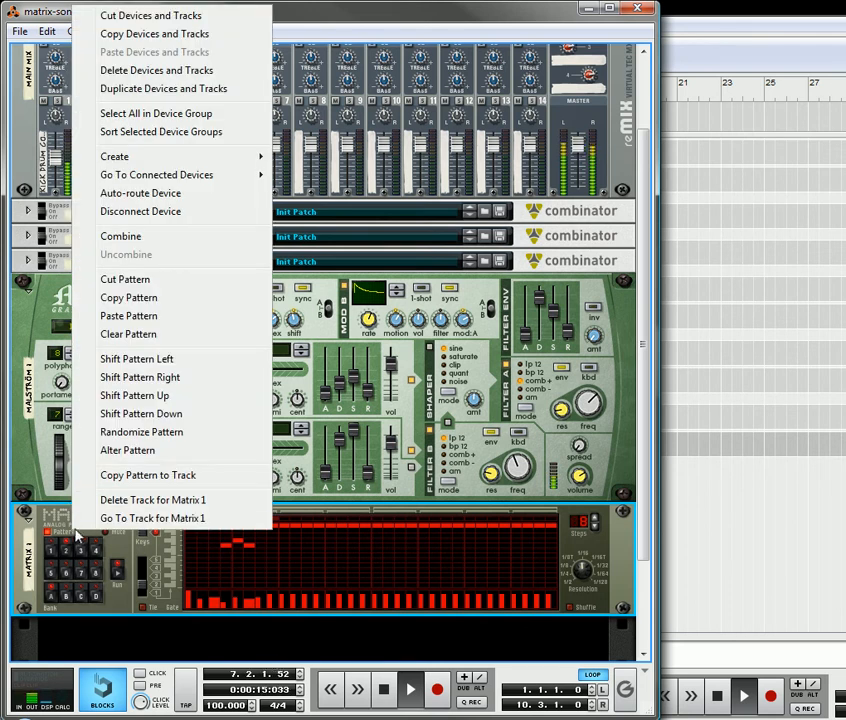
pyautogui.click(126, 452)
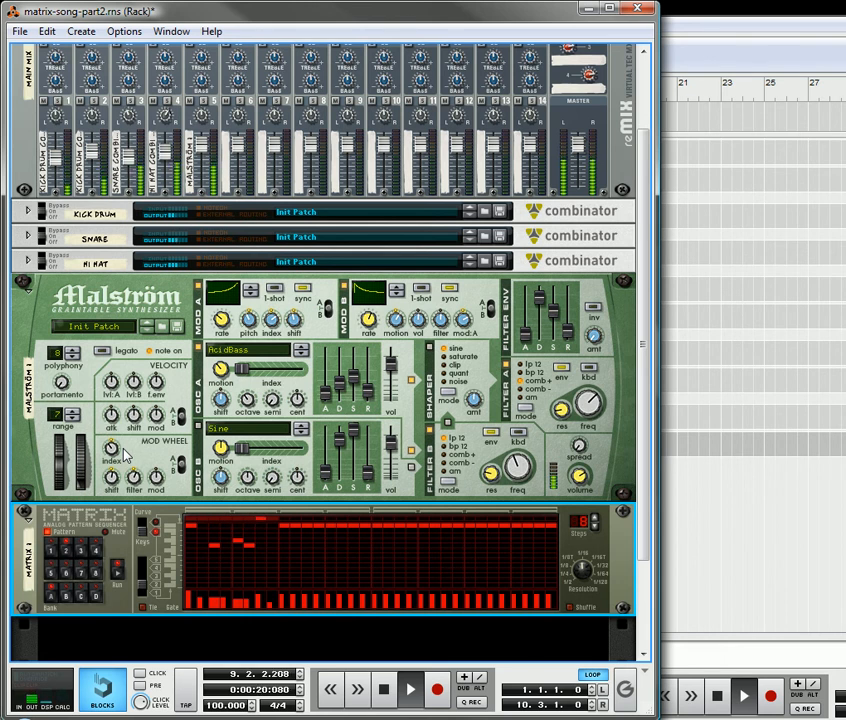
pyautogui.click(81, 549)
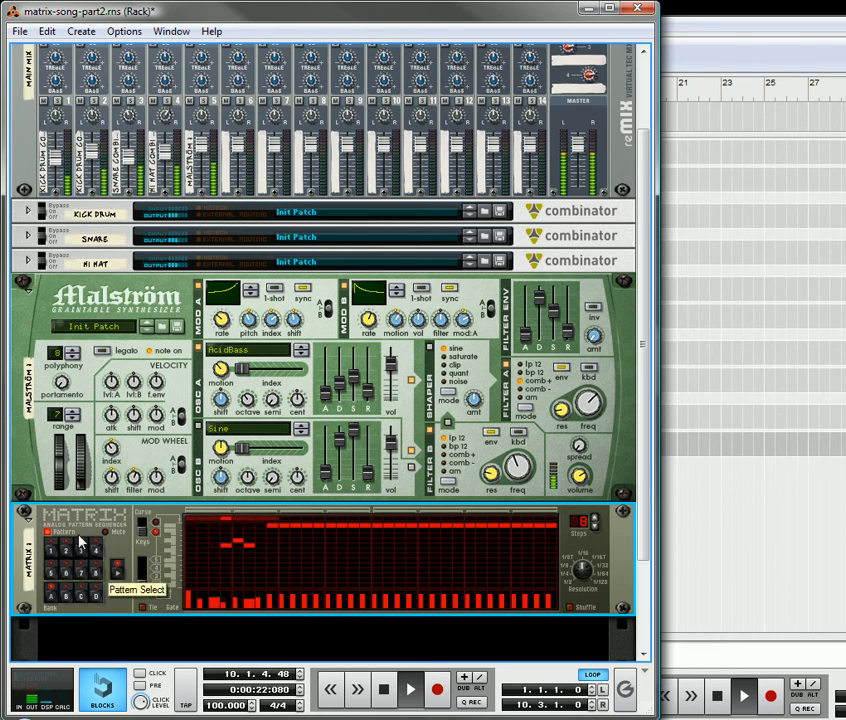
pyautogui.rightClick(79, 535)
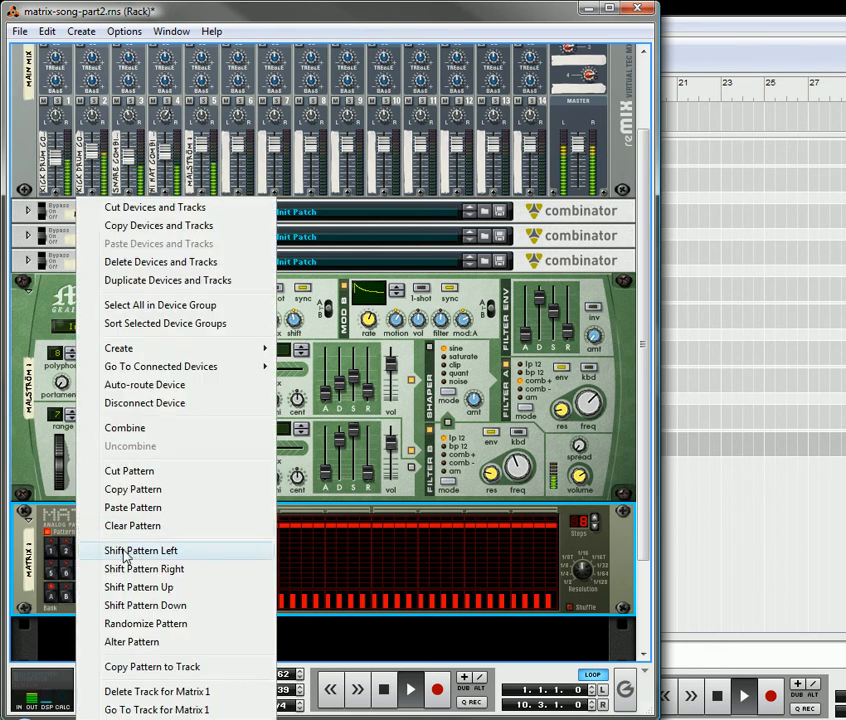
pyautogui.click(134, 642)
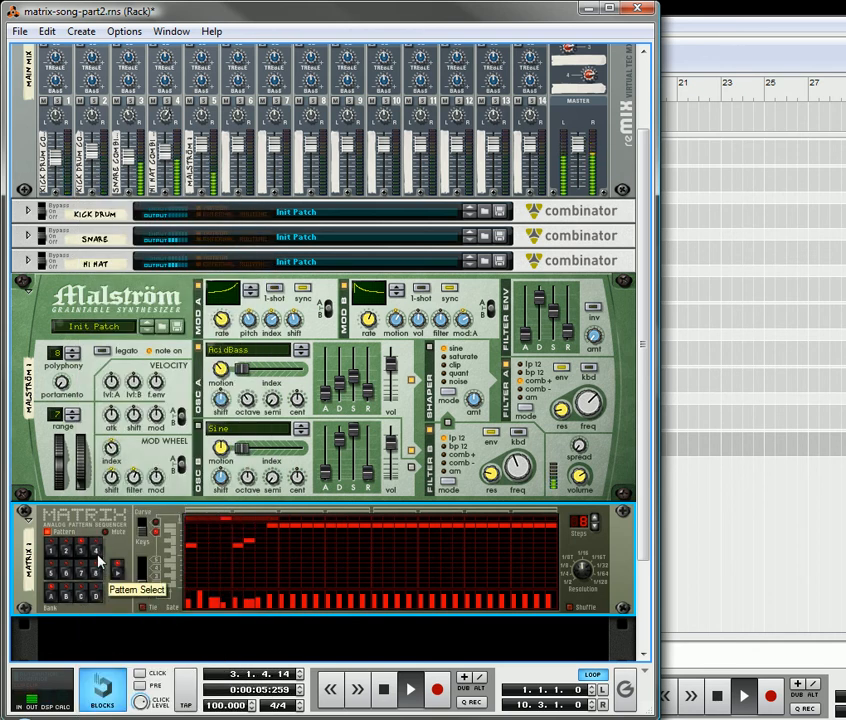
# - Apply Alter Pattern repeatedly to Matrix pattern 4 for a further bass line variation
pyautogui.rightClick(60, 530)
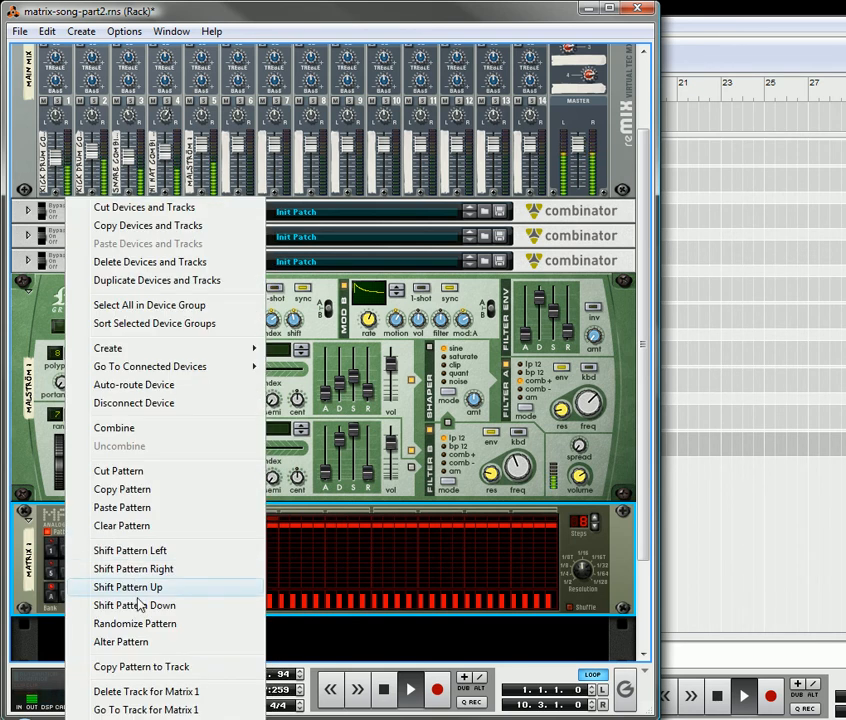
pyautogui.click(115, 642)
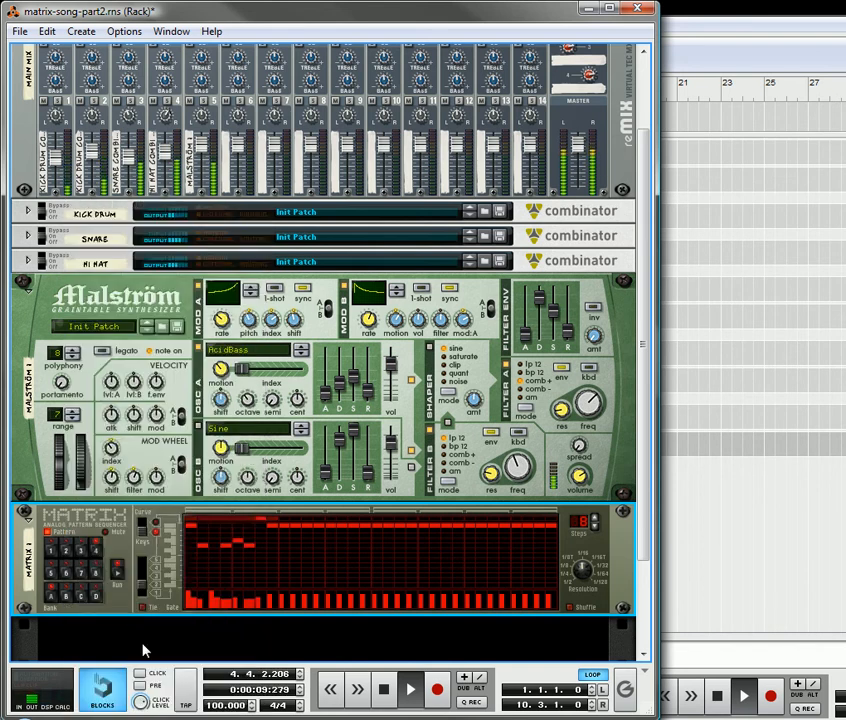
pyautogui.rightClick(78, 535)
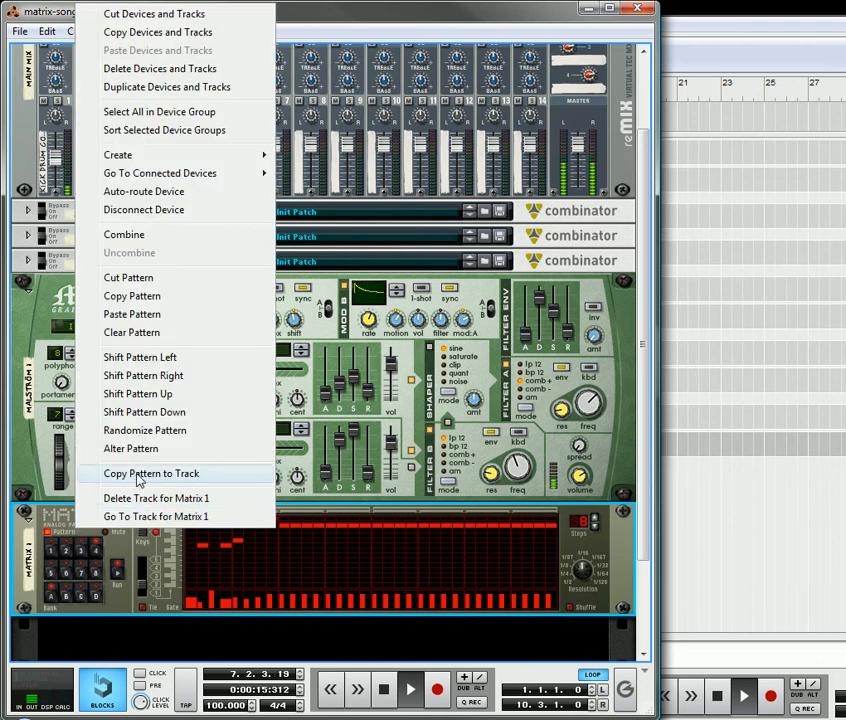
pyautogui.click(200, 452)
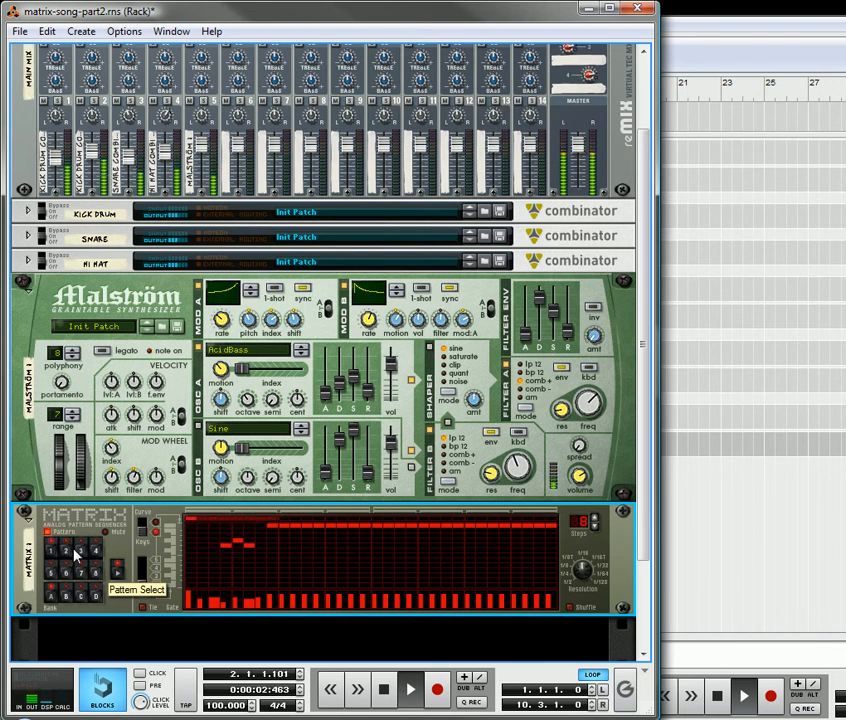
# - Audition the varied Matrix patterns and open Edit Automation for the Matrix's pattern selection
pyautogui.click(93, 551)
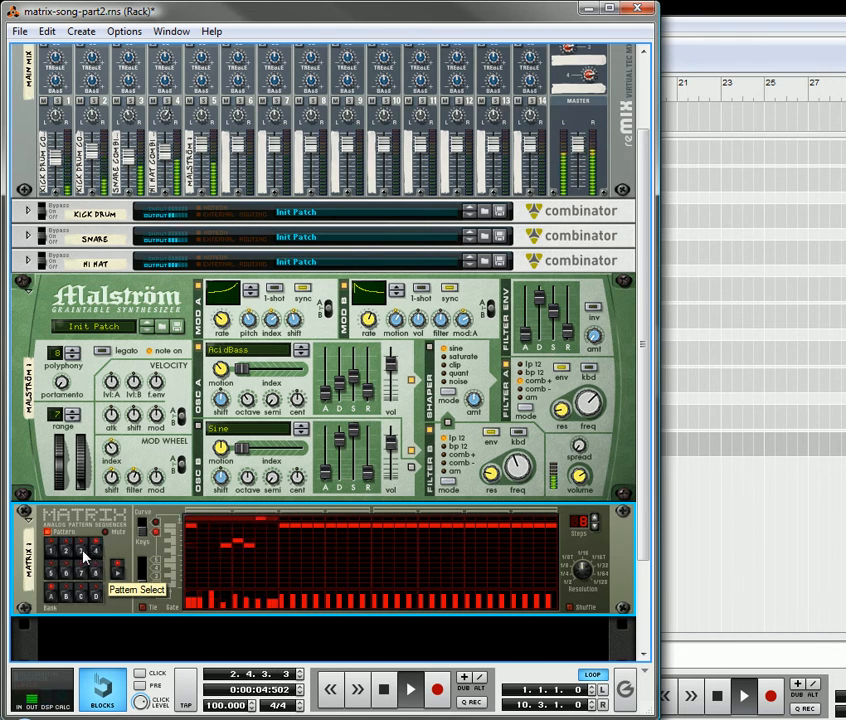
pyautogui.rightClick(76, 558)
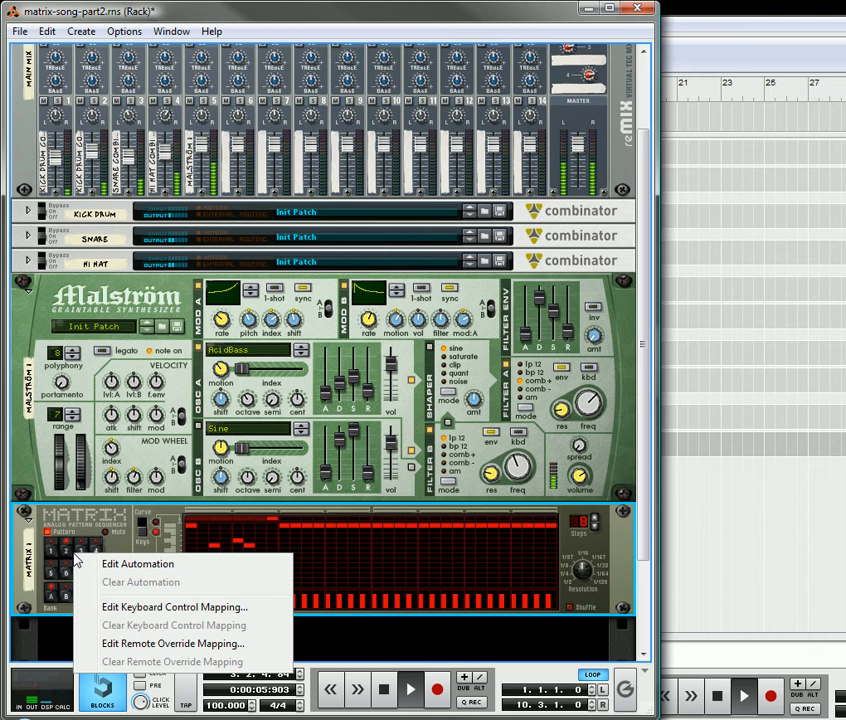
pyautogui.click(143, 572)
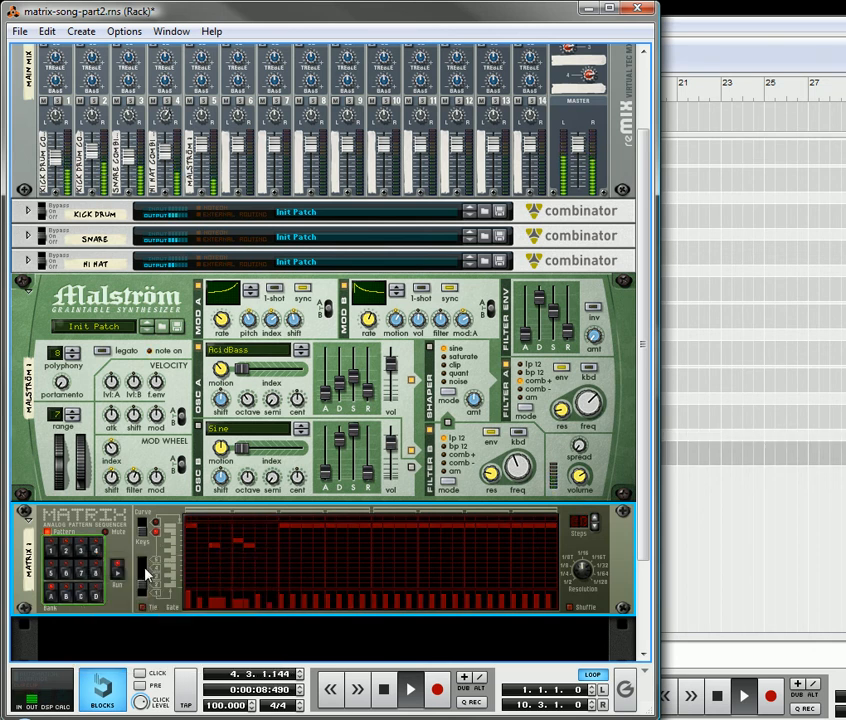
# - Draw four two-bar pattern clips from bar 1 to bar 9 on the Matrix 1 Pattern Select lane in the sequencer
pyautogui.click(752, 8)
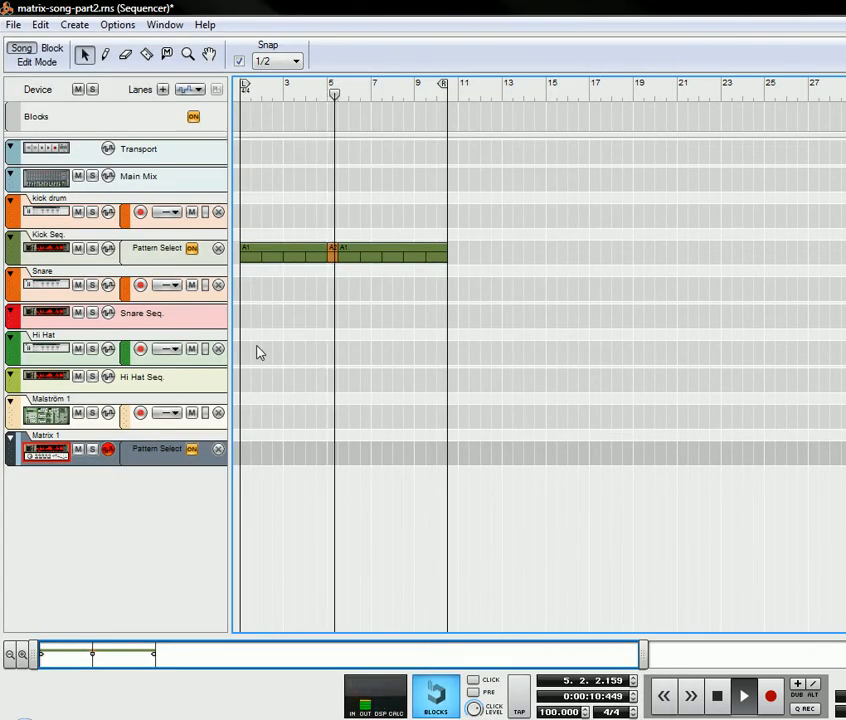
pyautogui.click(106, 56)
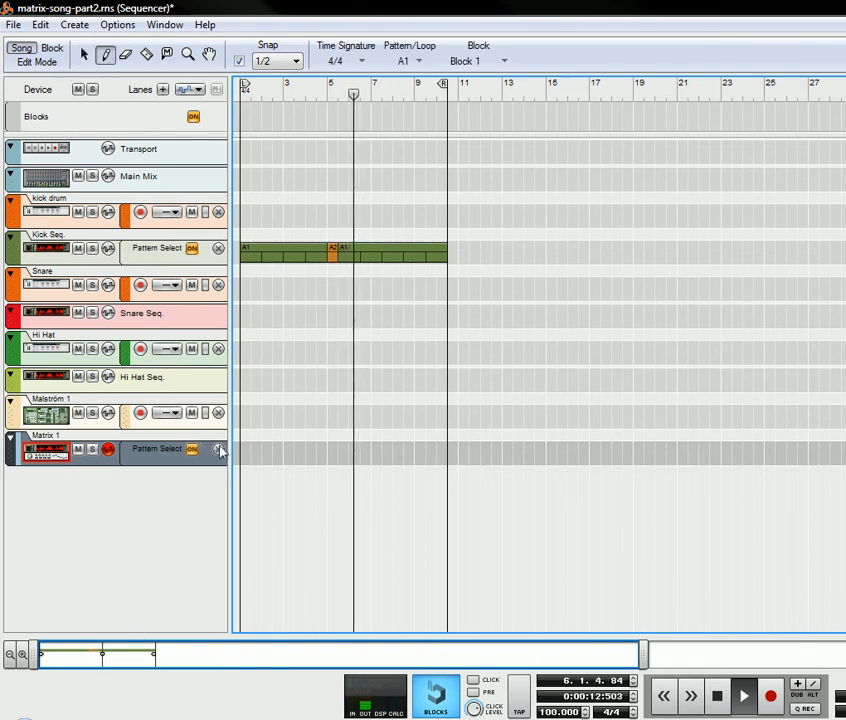
pyautogui.moveTo(245, 450)
pyautogui.mouseDown()
pyautogui.moveTo(325, 438)
pyautogui.moveTo(414, 447)
pyautogui.mouseUp()
pyautogui.click(84, 54)
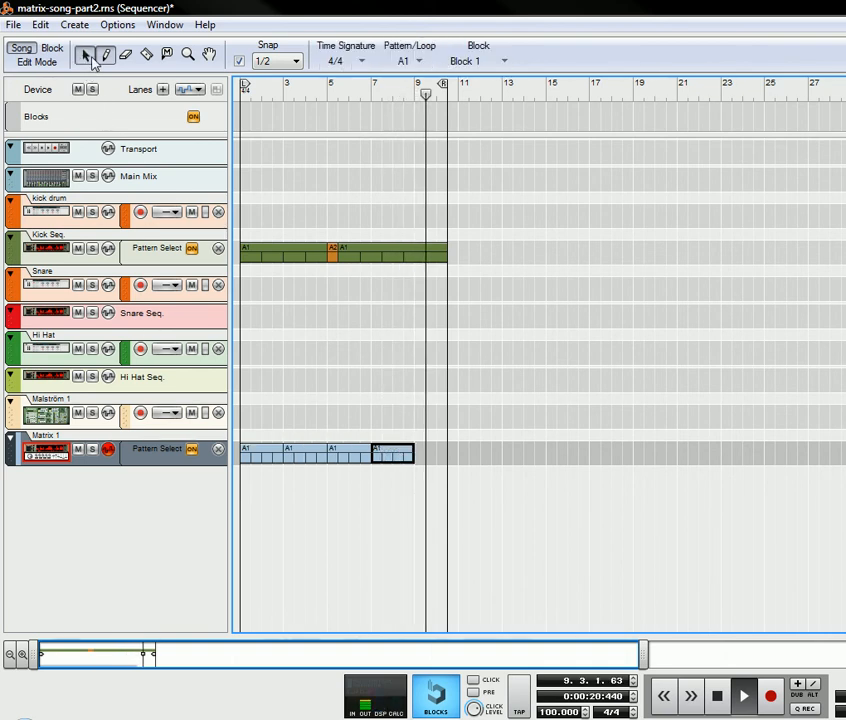
# - Assign Pattern 2 to the Matrix clip at bar 3 and Pattern 3 to the clip at bar 5
pyautogui.click(298, 451)
pyautogui.click(297, 448)
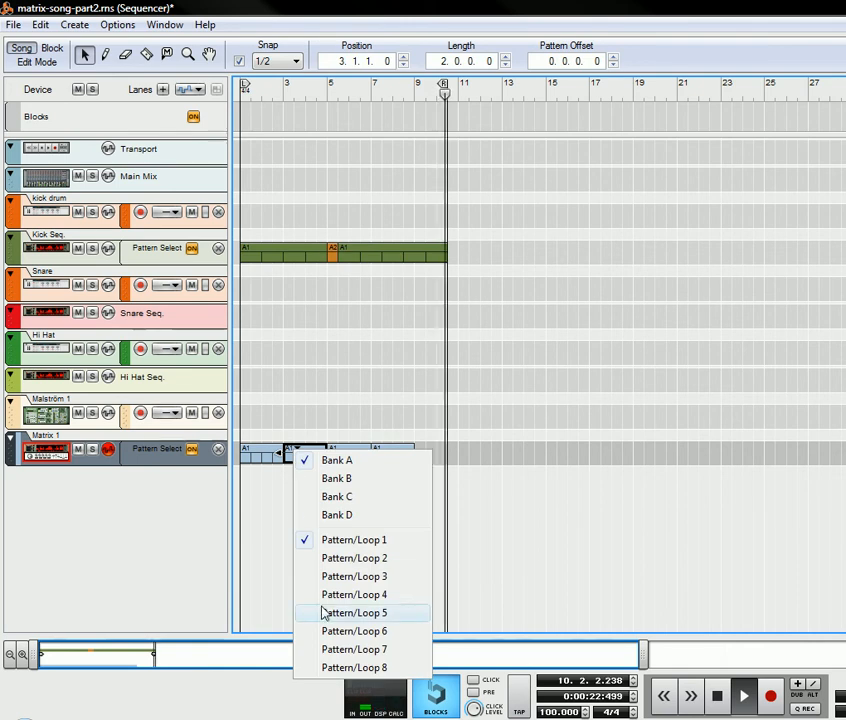
pyautogui.click(337, 559)
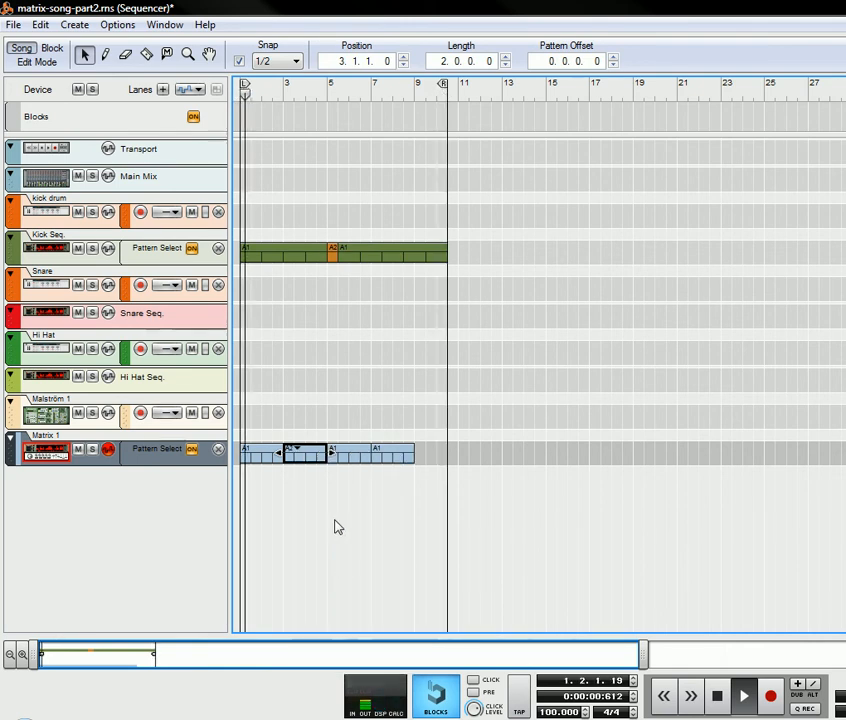
pyautogui.click(345, 452)
pyautogui.click(340, 449)
pyautogui.click(385, 576)
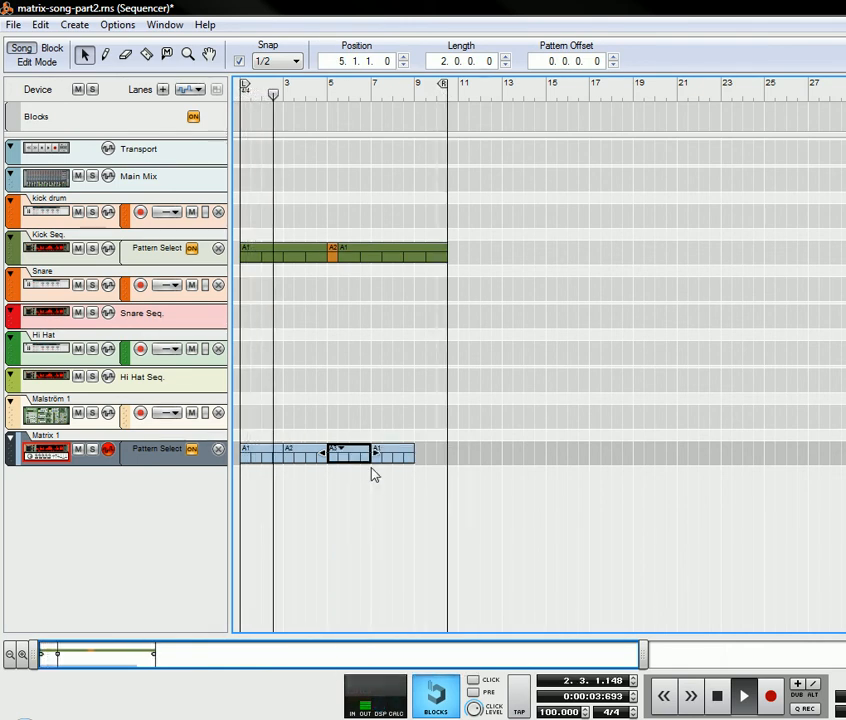
# - Assign Pattern 4 to the Matrix clip at bar 7 and copy the first A1 clip to bar 9
pyautogui.click(387, 456)
pyautogui.click(386, 449)
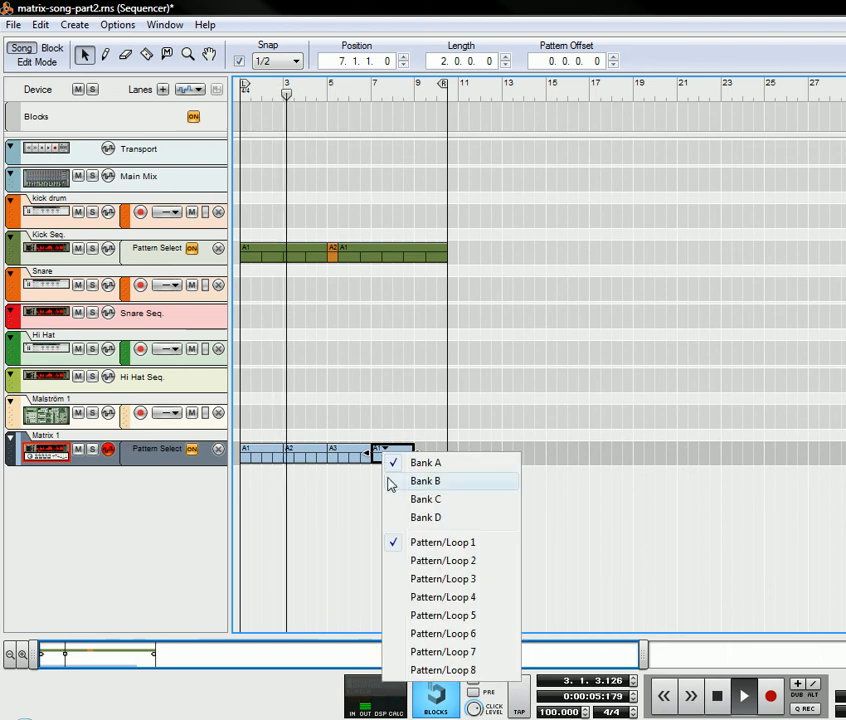
pyautogui.click(436, 597)
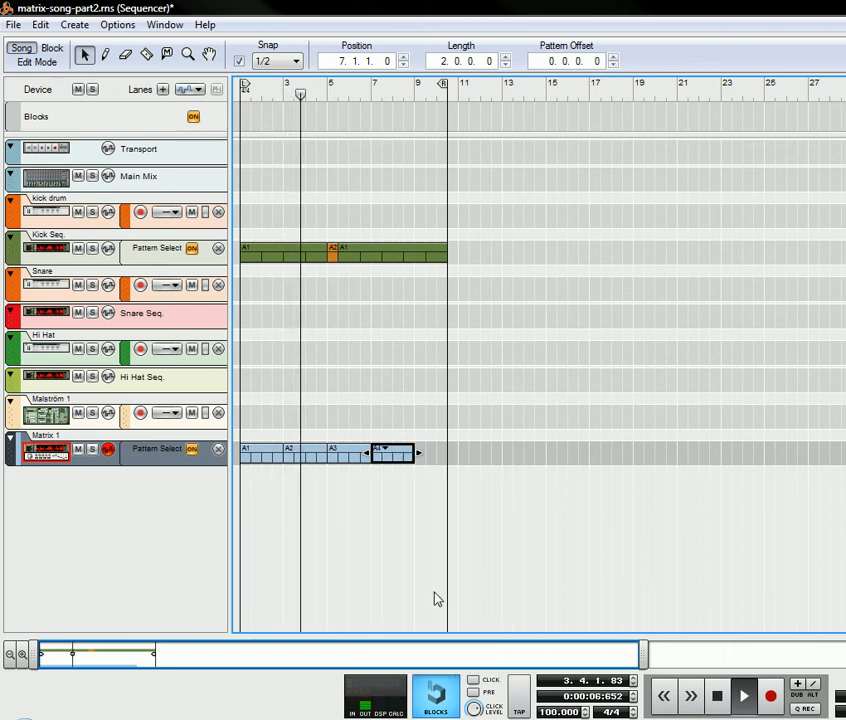
pyautogui.click(260, 454)
pyautogui.moveTo(262, 457); pyautogui.dragTo(441, 456)
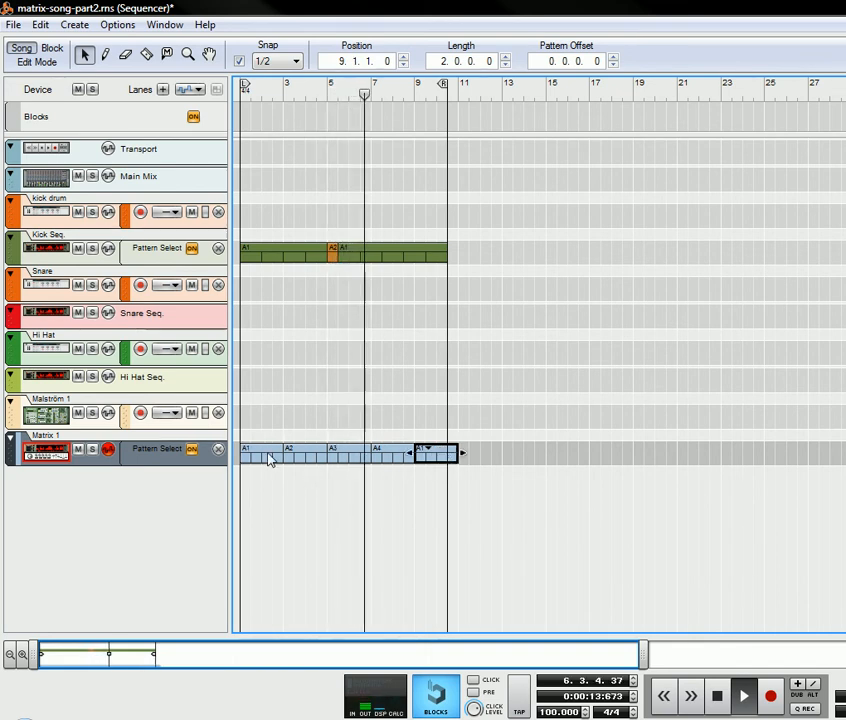
# - Color the Matrix clips by pattern: A2 Kelly Green, A3 Red and A4 Ochre
pyautogui.rightClick(301, 460)
pyautogui.moveTo(380, 588)
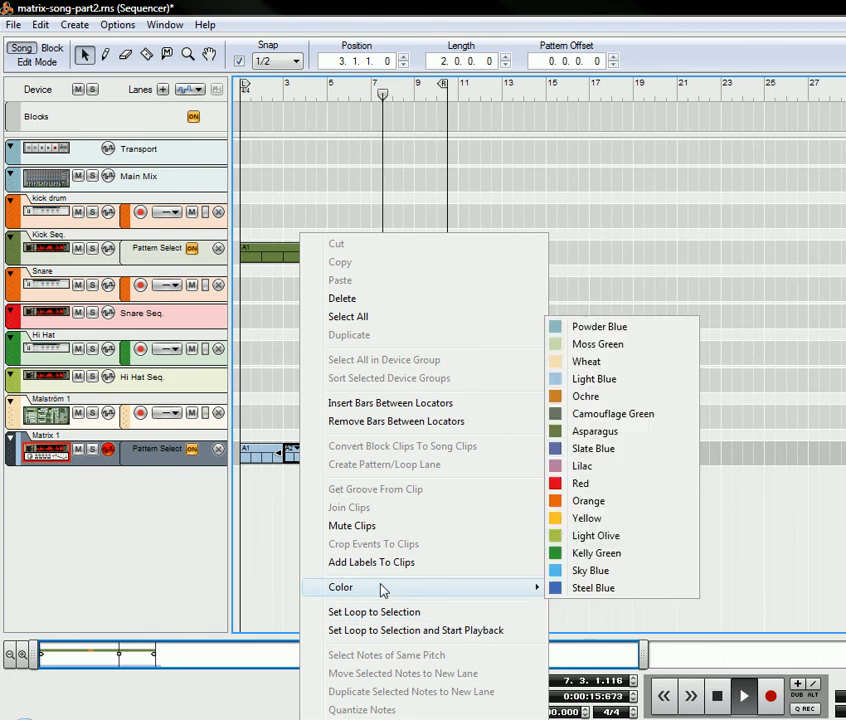
pyautogui.click(598, 560)
pyautogui.rightClick(350, 453)
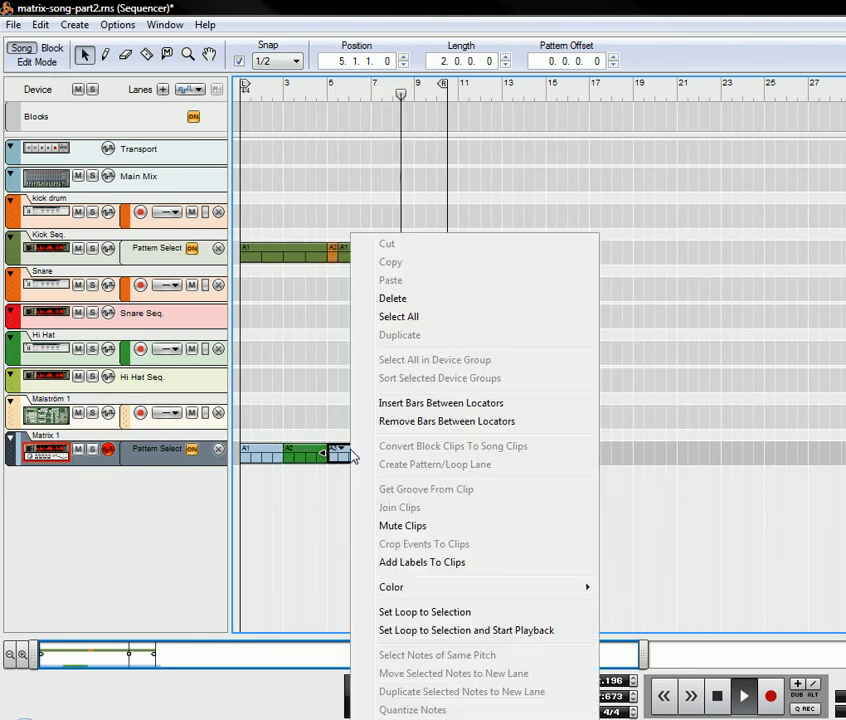
pyautogui.moveTo(433, 594)
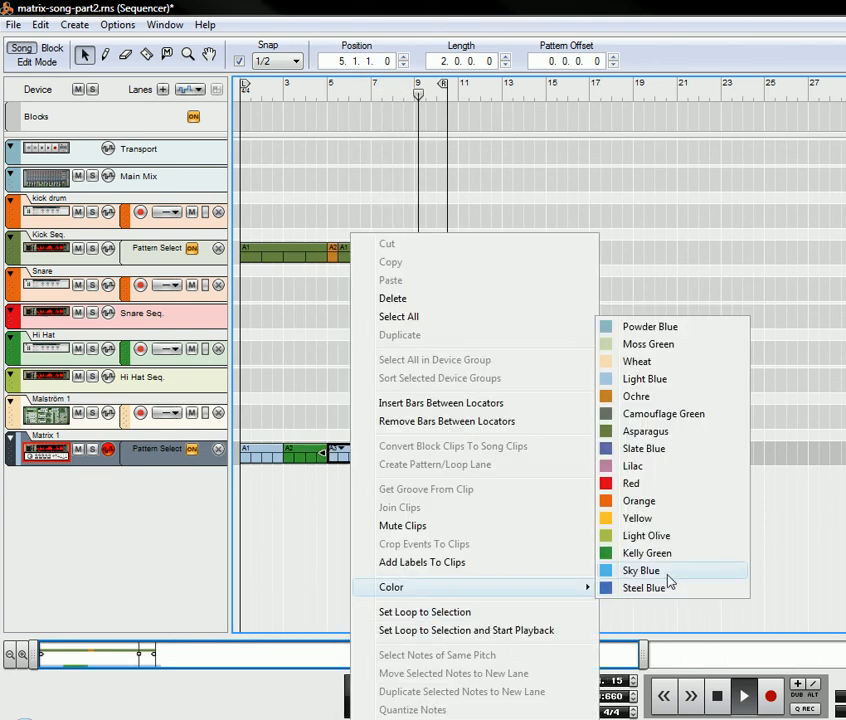
pyautogui.click(641, 484)
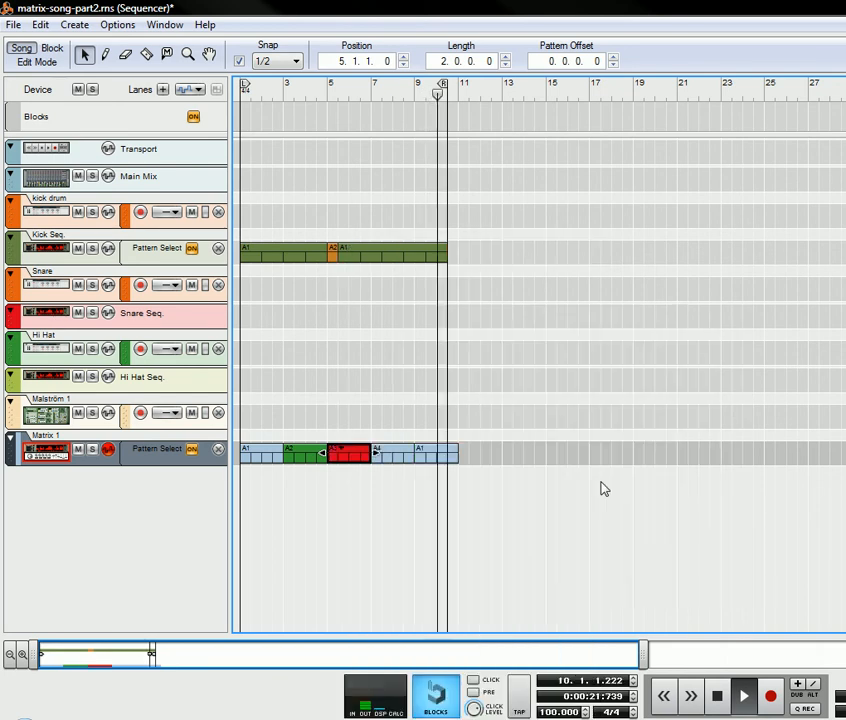
pyautogui.rightClick(391, 454)
pyautogui.moveTo(600, 590)
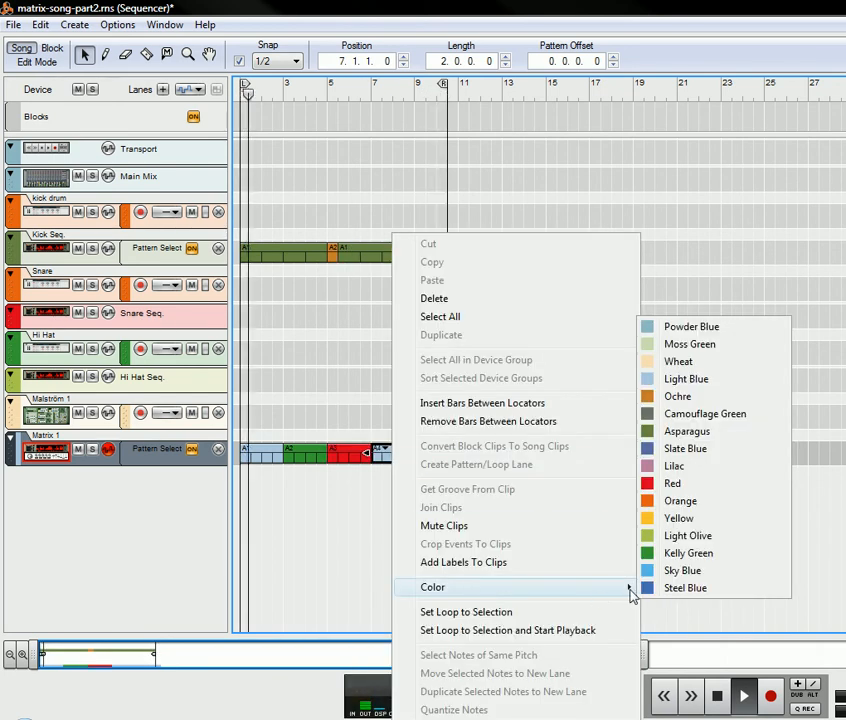
pyautogui.click(670, 400)
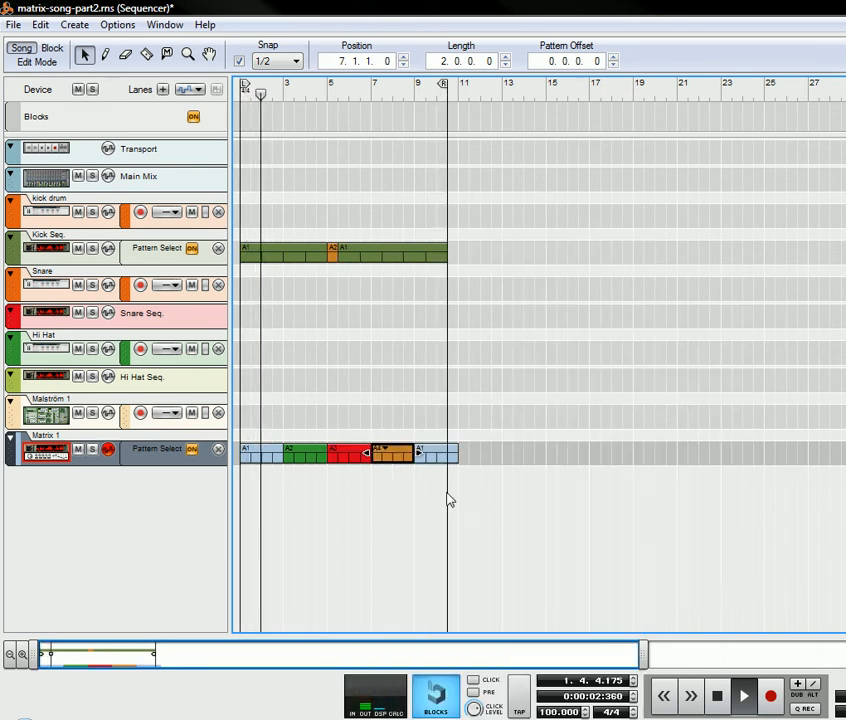
# - Shorten the Matrix A2 clip to one bar and place the A3 clip at bar 4, trimmed to two beats
pyautogui.click(322, 458)
pyautogui.moveTo(330, 457)
pyautogui.mouseDown()
pyautogui.moveTo(306, 457)
pyautogui.moveTo(346, 456)
pyautogui.moveTo(318, 448)
pyautogui.mouseUp()
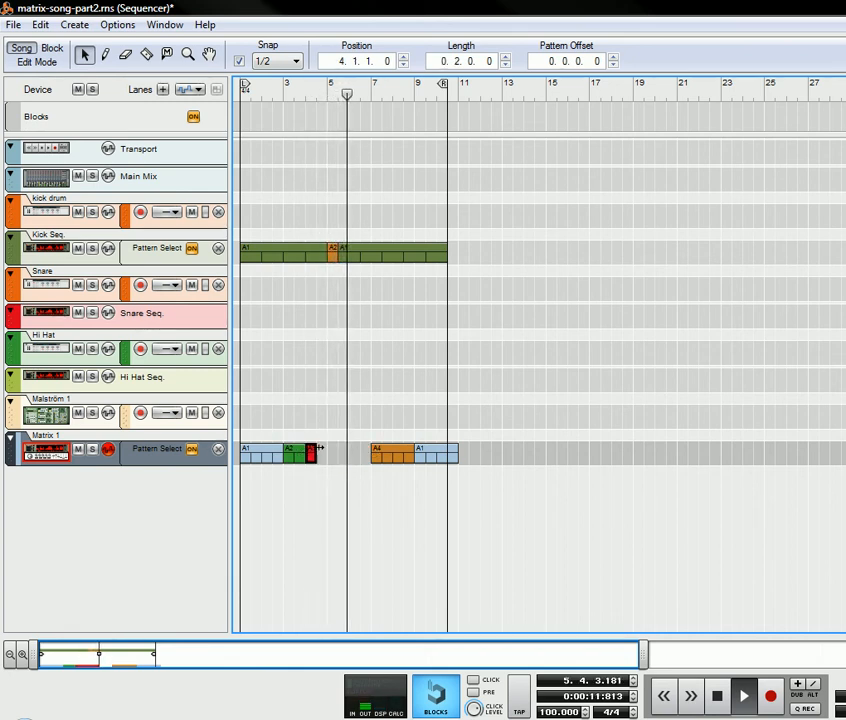
# - Move the Matrix A4 clip to position 4.3.1.0 and extend its length to 2.2.0.0
pyautogui.click(376, 451)
pyautogui.click(343, 458)
pyautogui.moveTo(383, 461); pyautogui.dragTo(346, 464)
pyautogui.click(425, 453)
pyautogui.click(366, 457)
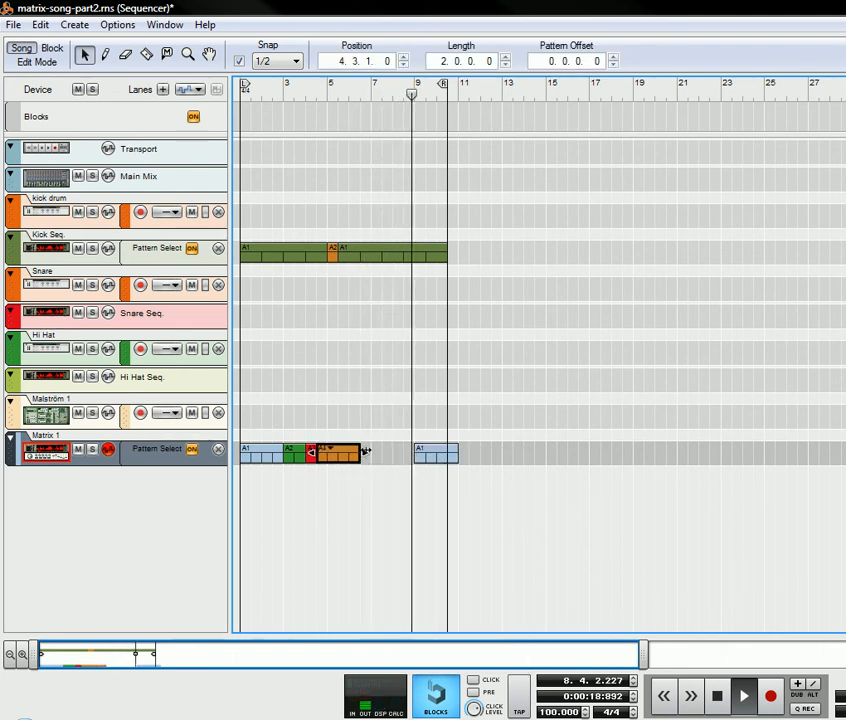
pyautogui.moveTo(368, 447); pyautogui.dragTo(379, 449)
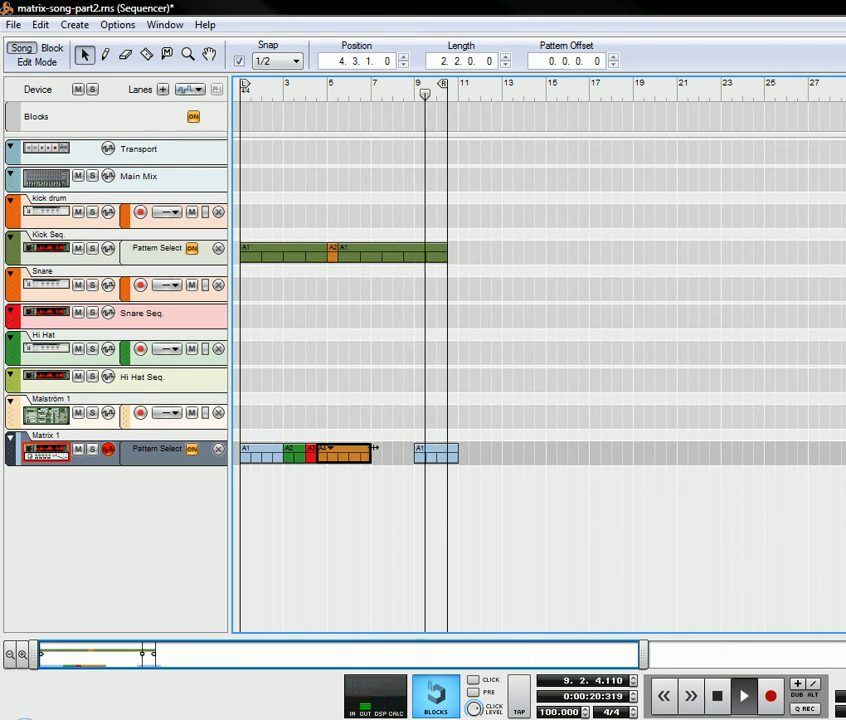
# - Move the last Matrix A1 clip back to bar 7, directly after the A4 clip
pyautogui.click(429, 452)
pyautogui.click(429, 452)
pyautogui.click(396, 462)
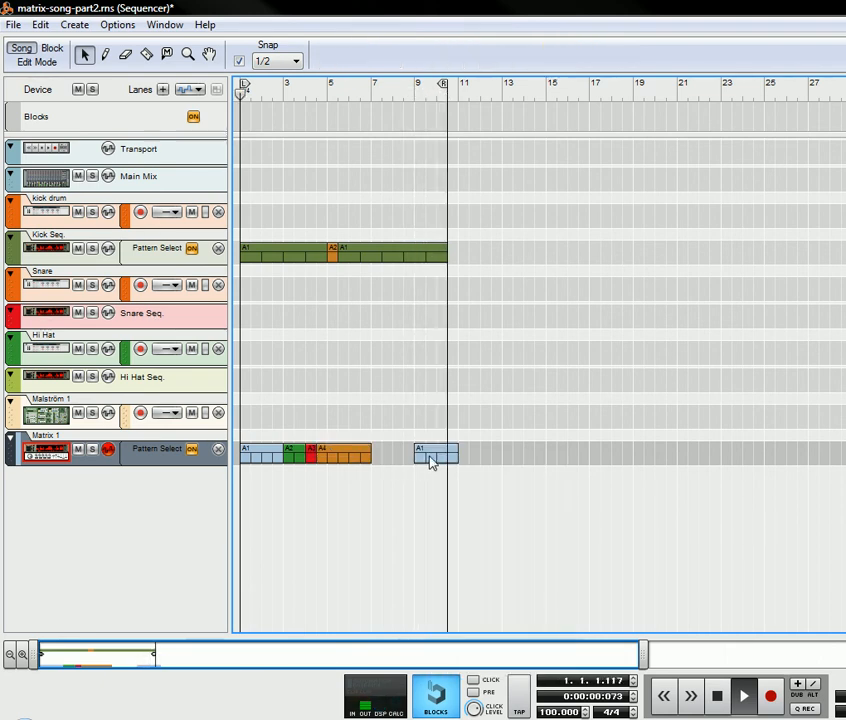
pyautogui.moveTo(430, 459); pyautogui.dragTo(396, 464)
# - Copy the whole Matrix clip sequence to position 9.3.1.0 and fill the gap at bar 9 with a copy of the A3 clip
pyautogui.moveTo(412, 406); pyautogui.dragTo(446, 468)
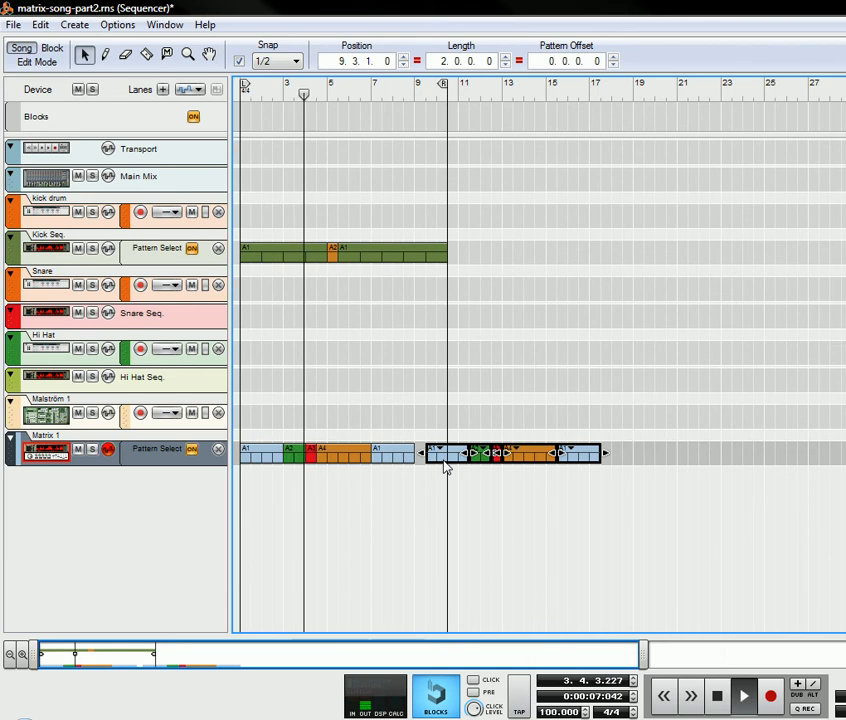
pyautogui.click(312, 458)
pyautogui.moveTo(312, 458); pyautogui.dragTo(428, 468)
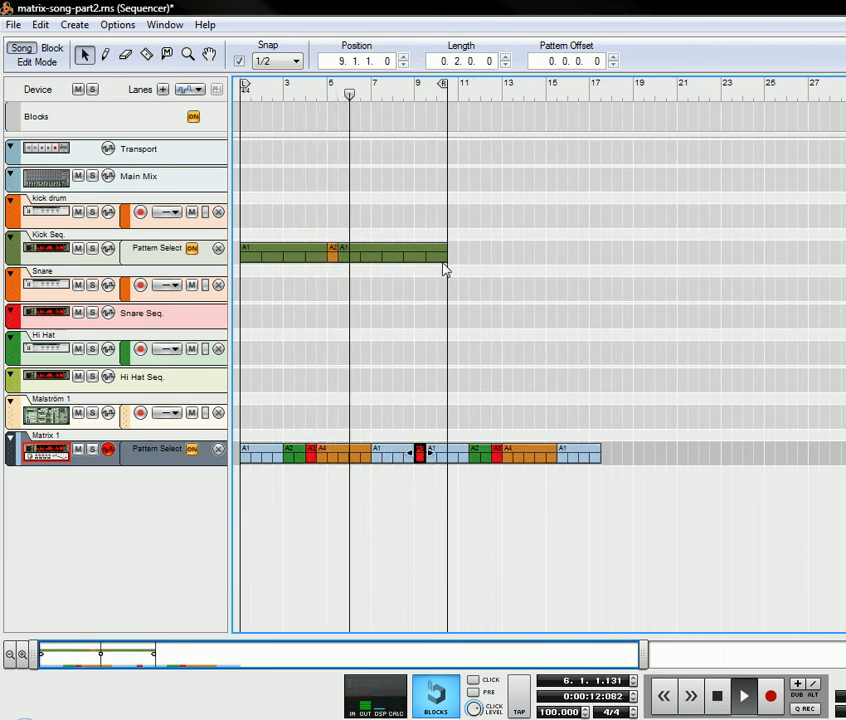
# - Copy the last Kick Seq. A1 clip to positions 10.3.1.0 and 15.3.1.0, and set the right loop locator to bar 17
pyautogui.click(410, 257)
pyautogui.moveTo(390, 255); pyautogui.dragTo(497, 259)
pyautogui.moveTo(445, 85)
pyautogui.mouseDown()
pyautogui.moveTo(553, 86)
pyautogui.moveTo(655, 106)
pyautogui.mouseUp()
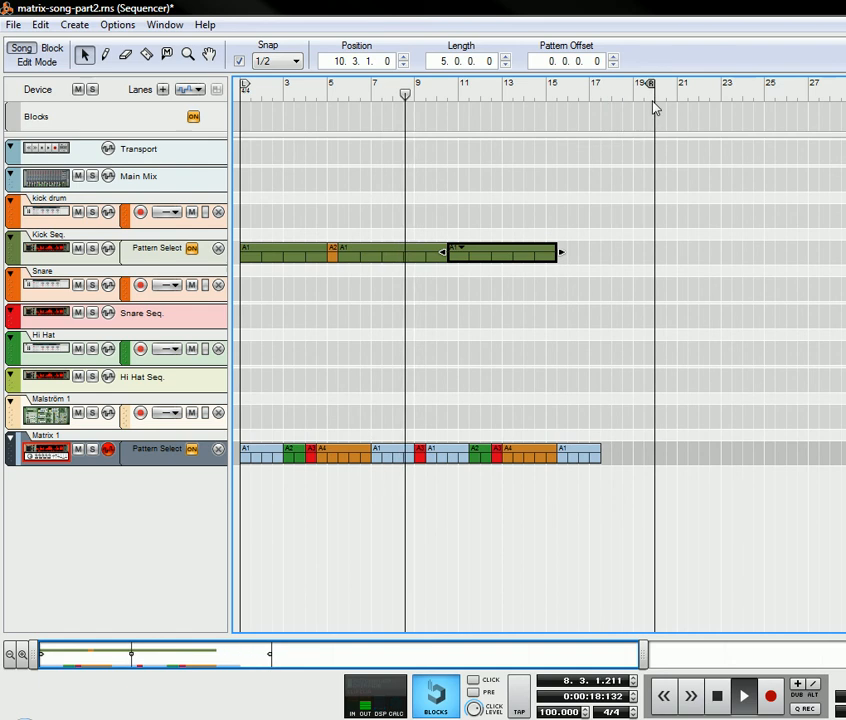
pyautogui.moveTo(512, 249)
pyautogui.mouseDown()
pyautogui.moveTo(530, 262)
pyautogui.moveTo(631, 266)
pyautogui.moveTo(617, 259)
pyautogui.mouseUp()
pyautogui.moveTo(651, 93); pyautogui.dragTo(589, 117)
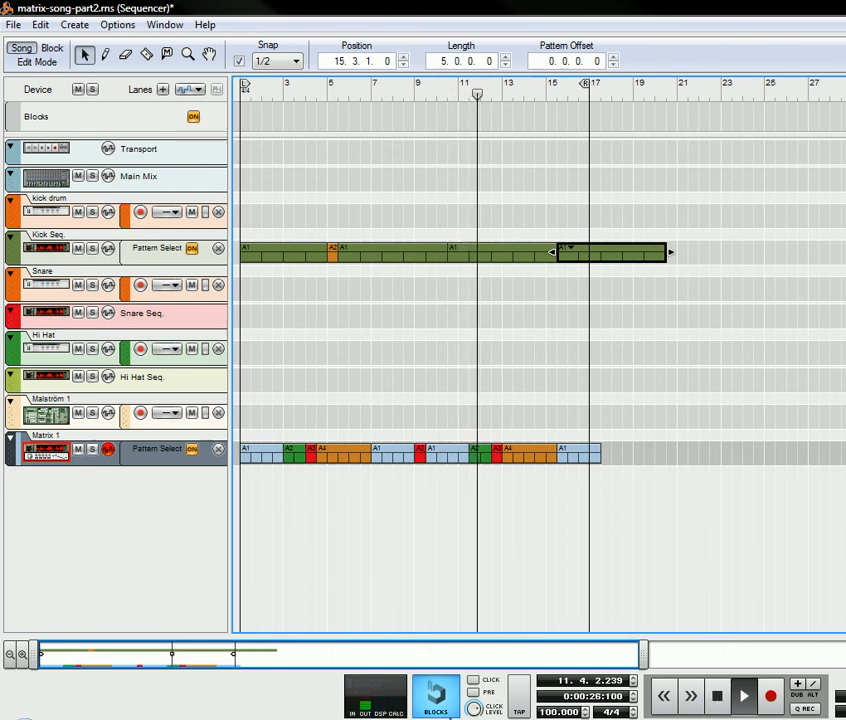
# - Return to the rack and combine the Malström and Matrix into a new Combinator
pyautogui.click(708, 719)
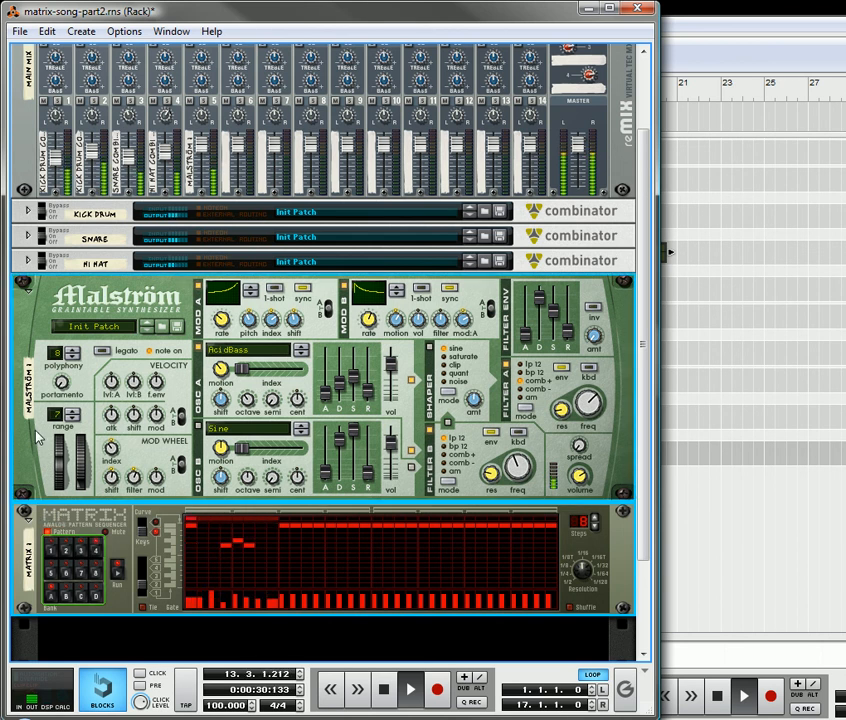
pyautogui.rightClick(37, 437)
pyautogui.click(100, 357)
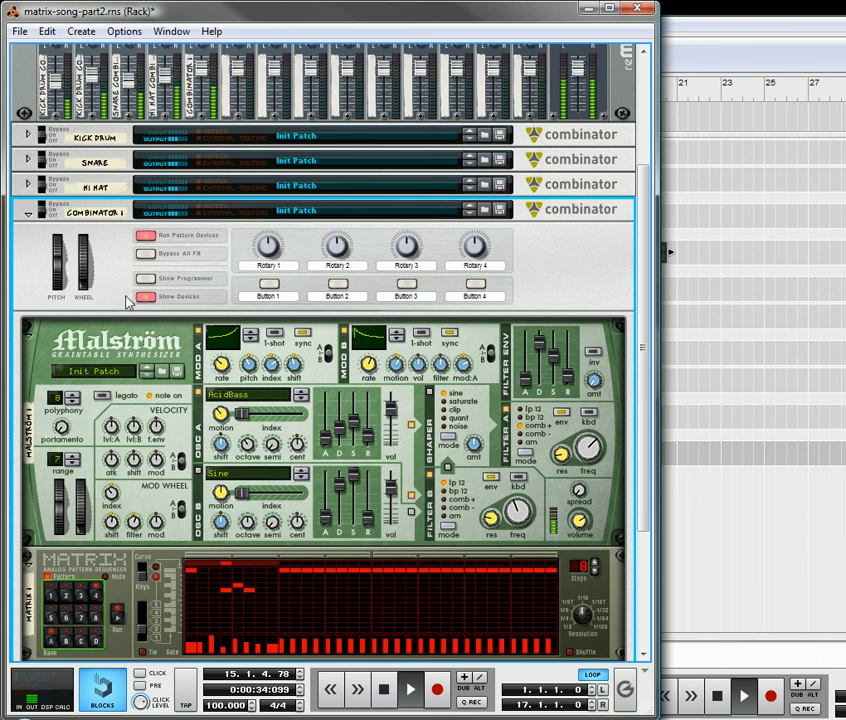
# - Hide the new Combinator's devices and rename the Combinator as Bass
pyautogui.click(146, 297)
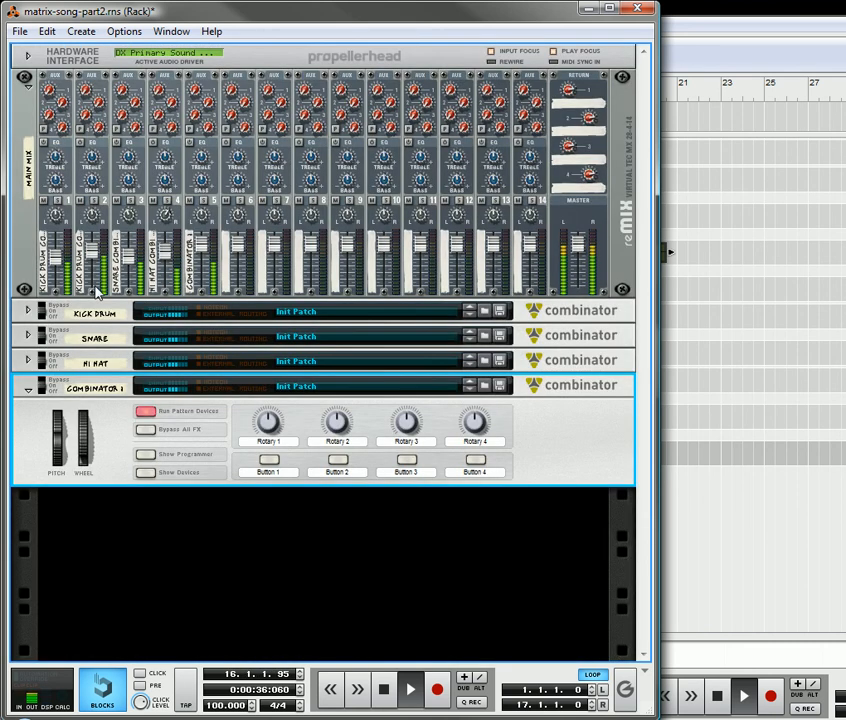
pyautogui.doubleClick(94, 388)
pyautogui.write('Bass')
# - Show the Bass Combinator's devices, rename its Matrix as Bass Seq. and stop playback
pyautogui.click(144, 472)
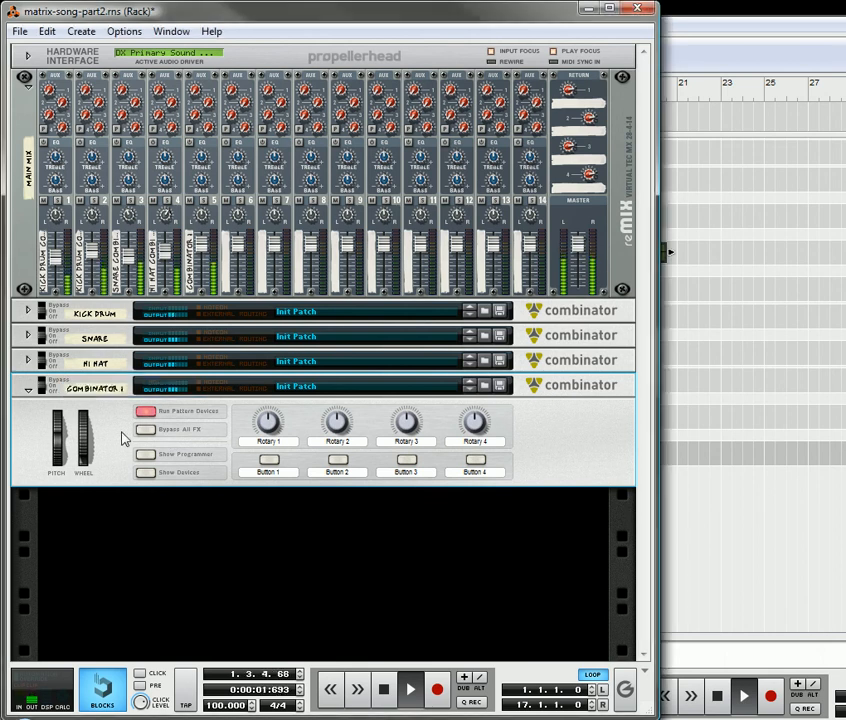
pyautogui.scroll(-1, 153, 493)
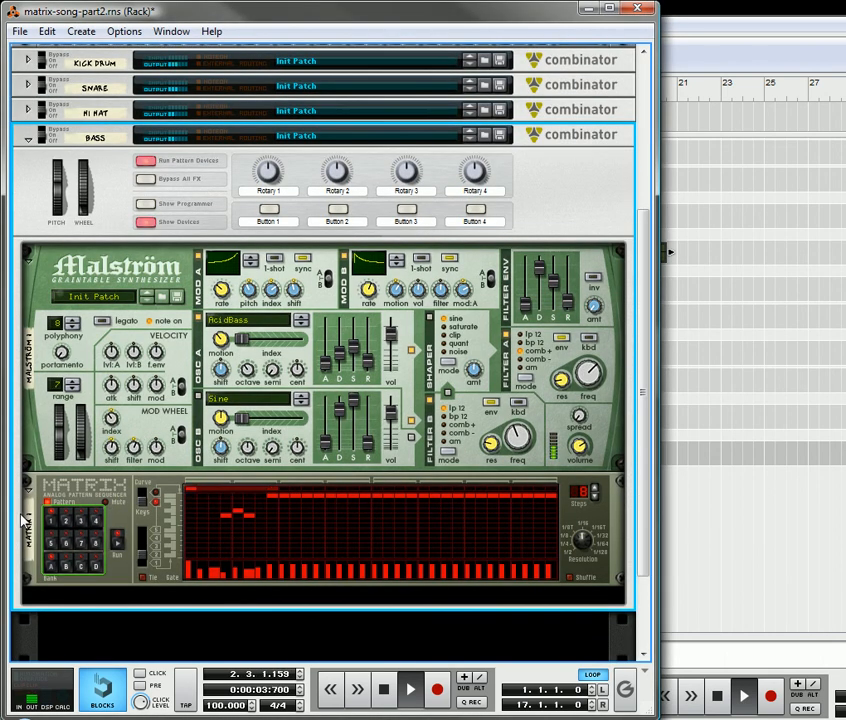
pyautogui.click(29, 556)
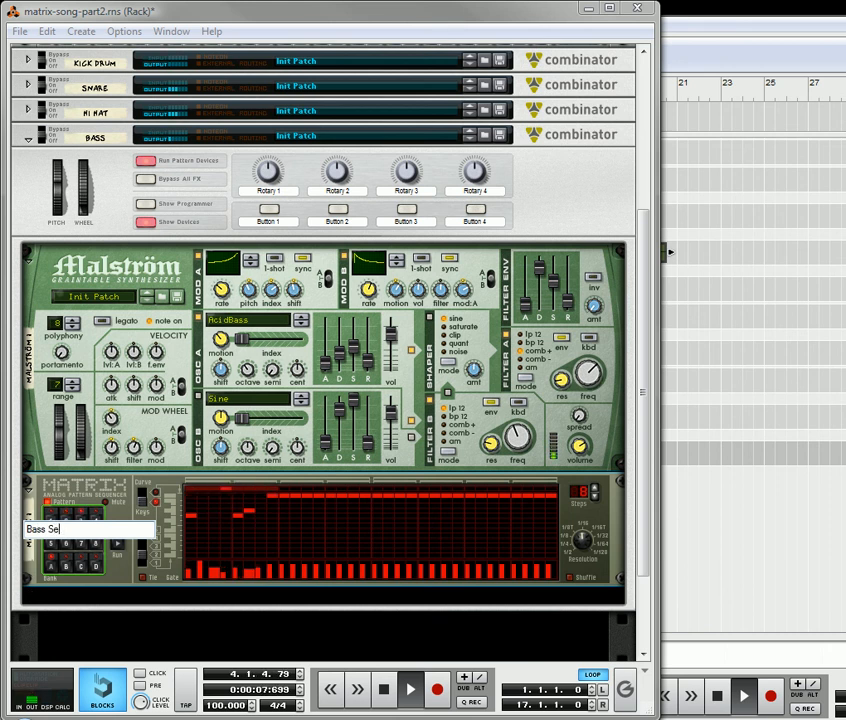
pyautogui.write('Bass Seq.')
pyautogui.press('Return')
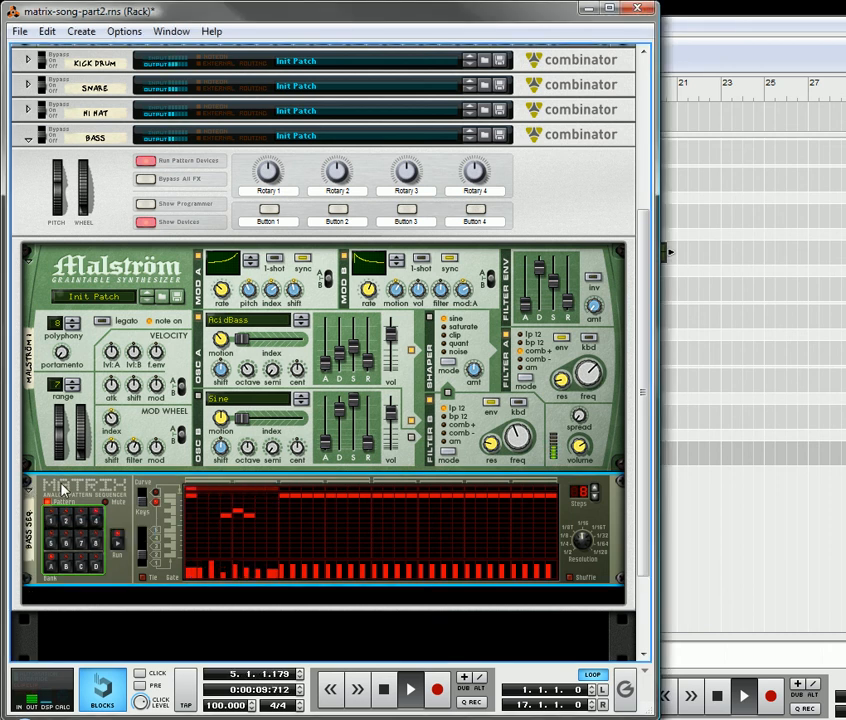
pyautogui.click(381, 690)
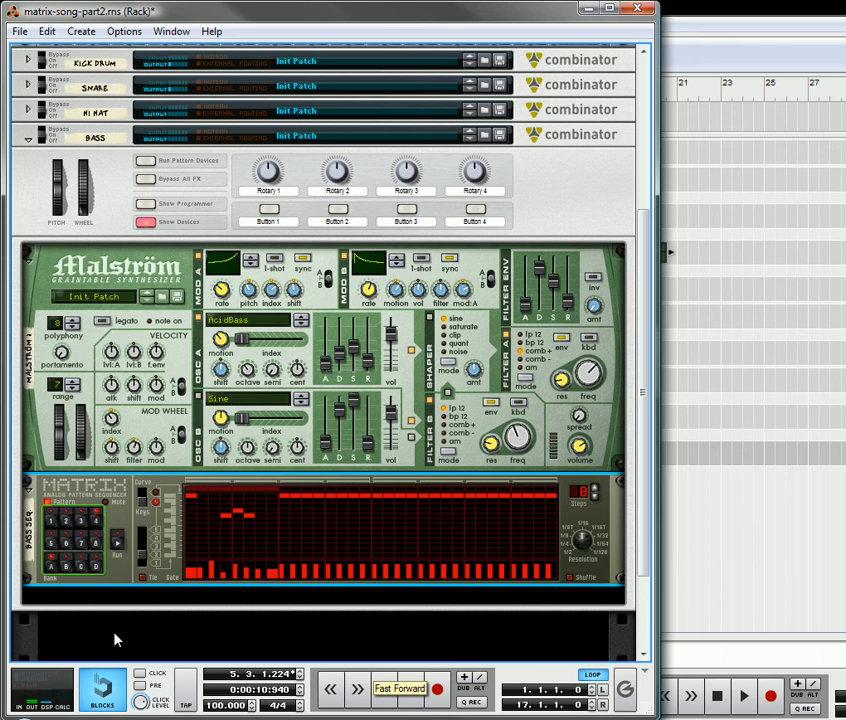
pyautogui.rightClick(72, 500)
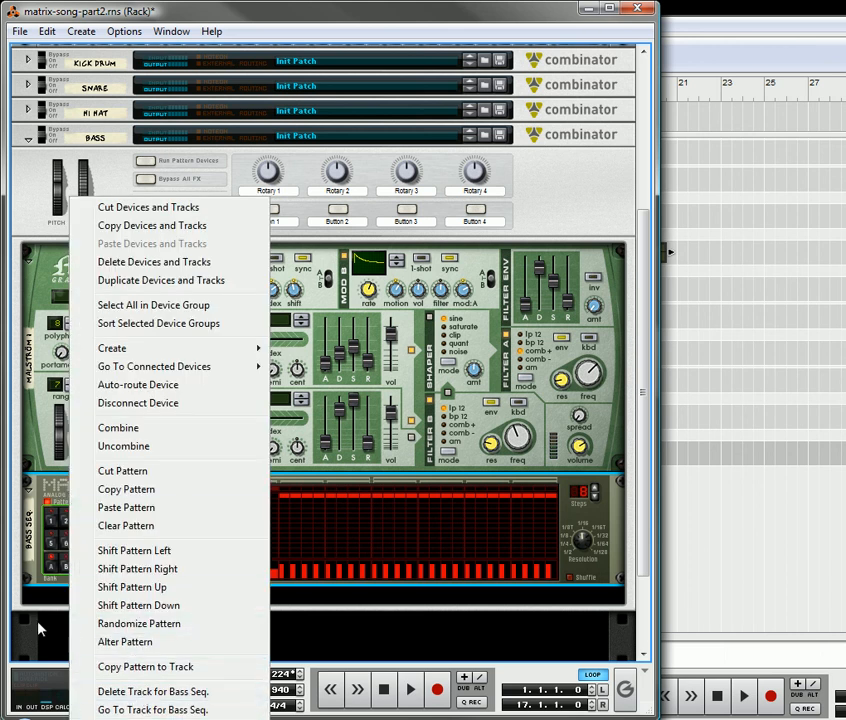
pyautogui.click(150, 692)
pyautogui.click(38, 287)
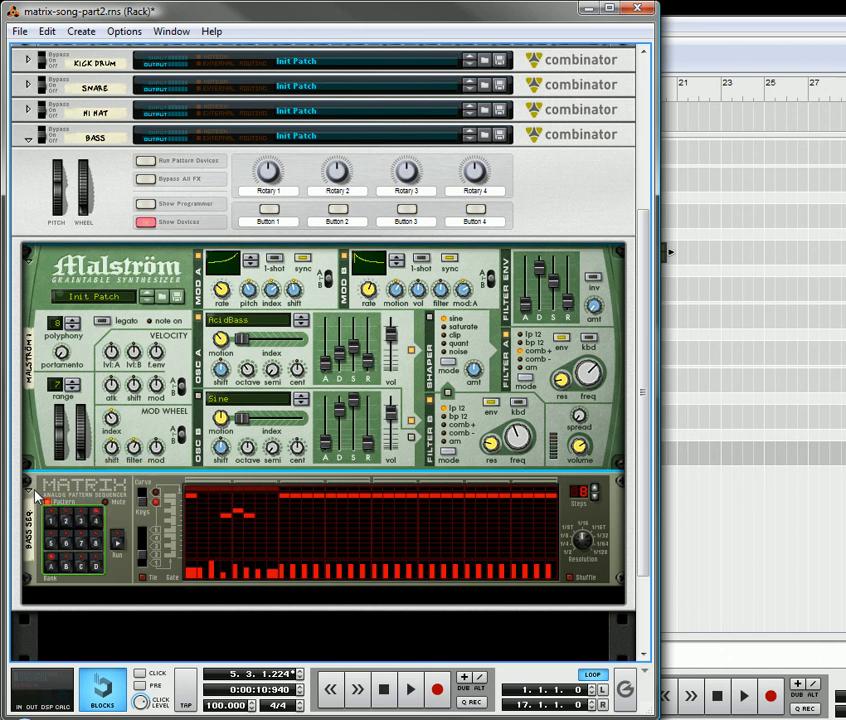
# - Hide the Bass Combinator's devices and fold the Combinator in the rack
pyautogui.click(146, 221)
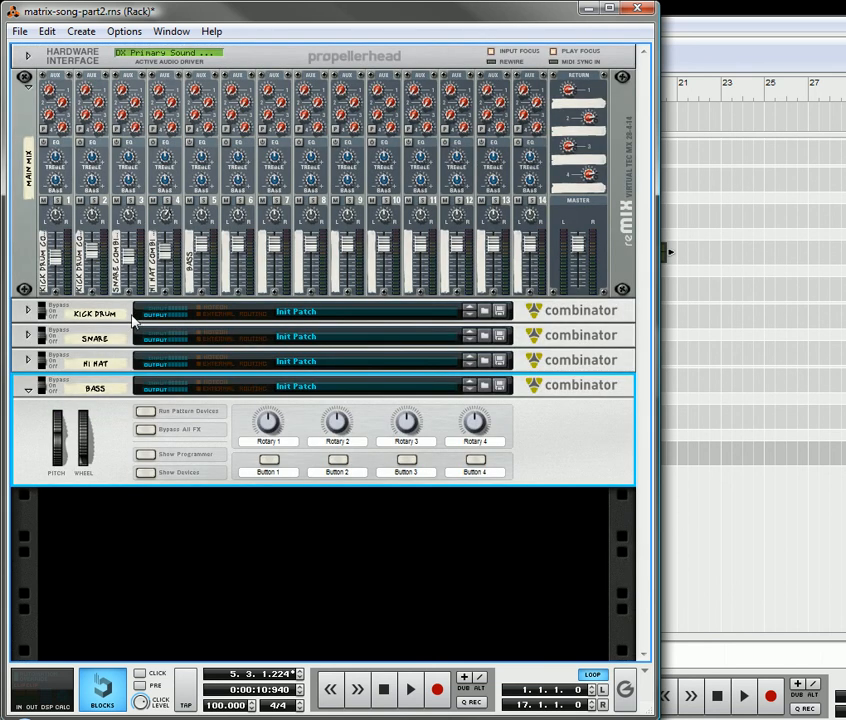
pyautogui.click(28, 392)
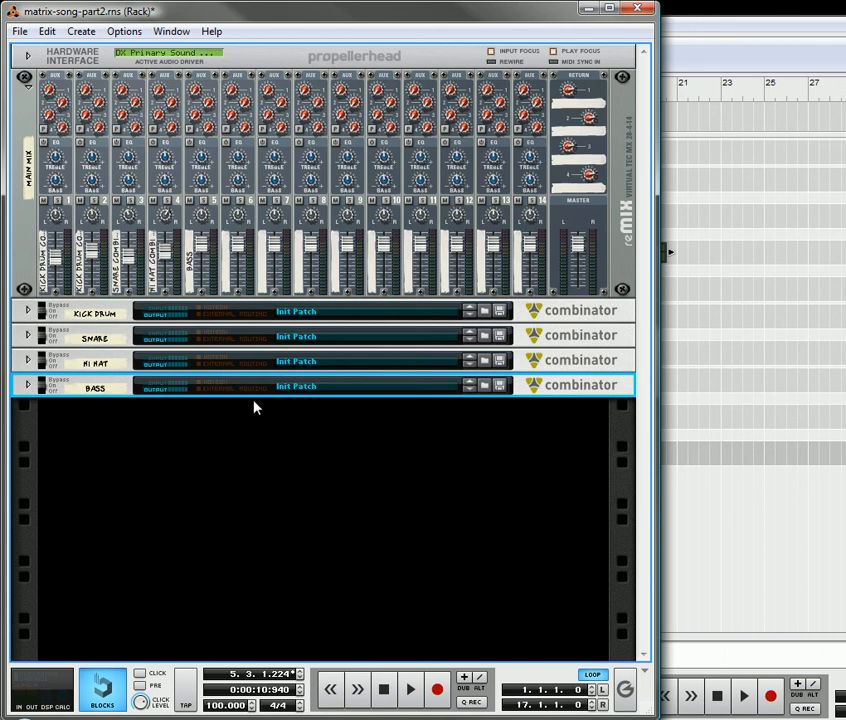
# - Unfold the Bass Combinator and, with the song playing, create a sequencer automation lane for its Mod Wheel
pyautogui.click(28, 389)
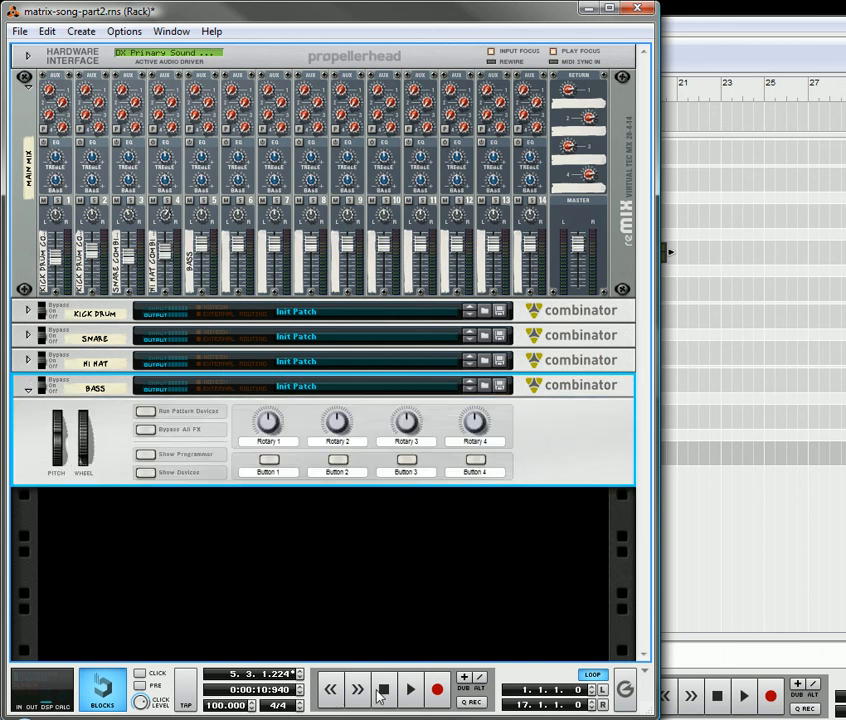
pyautogui.click(409, 692)
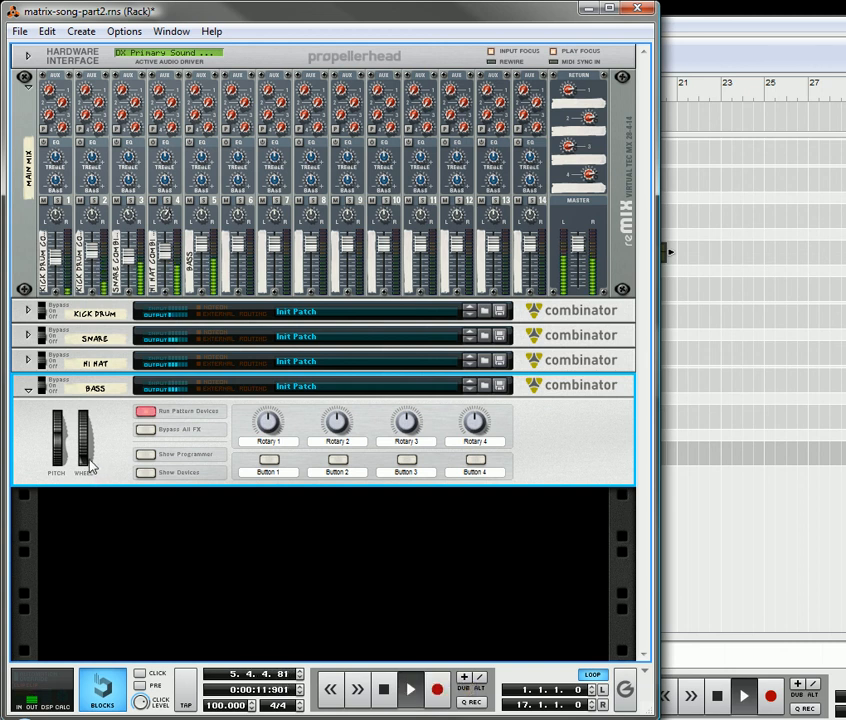
pyautogui.moveTo(86, 458)
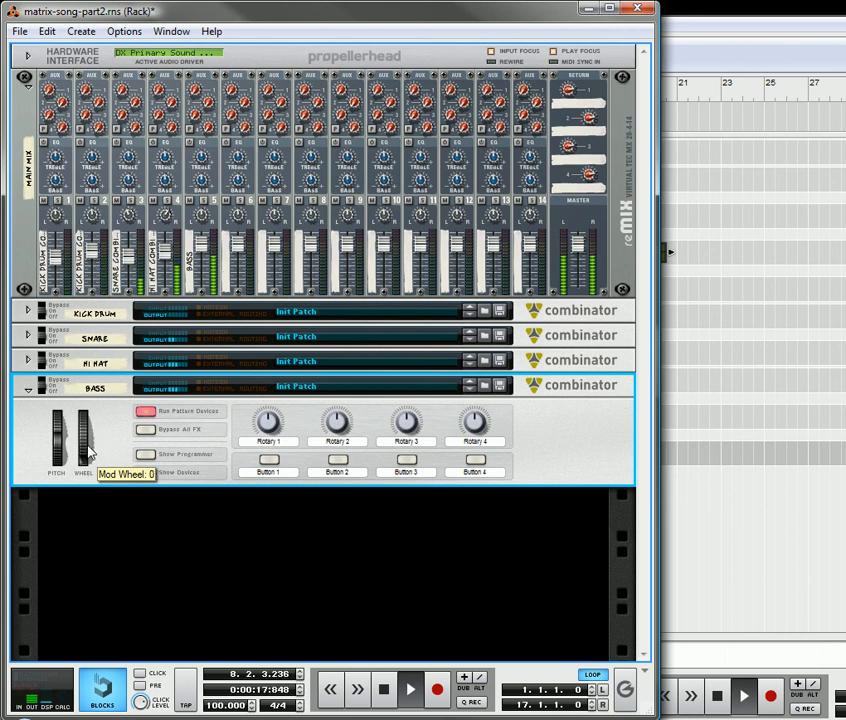
pyautogui.rightClick(90, 450)
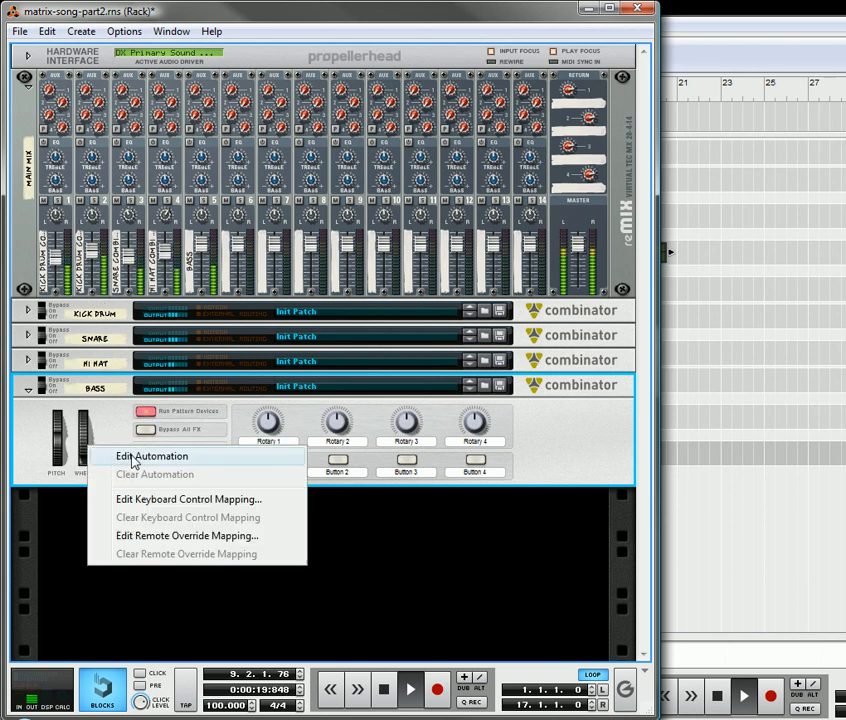
pyautogui.click(133, 457)
pyautogui.click(815, 558)
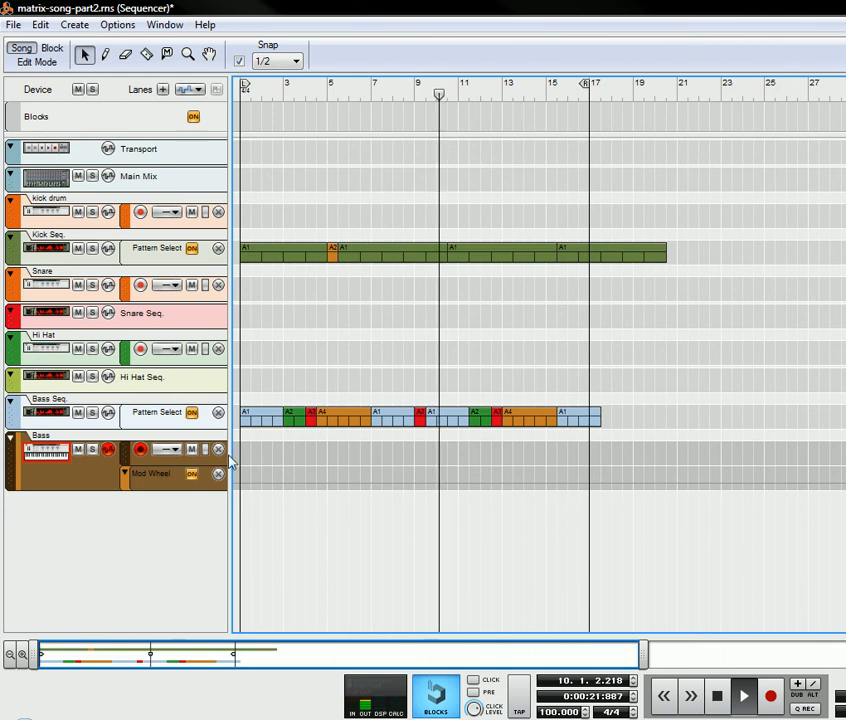
# - Draw a Mod Wheel clip at 4.3.1.0, 2.2.0.0 long, under the first A4 bass pattern and draw a curve rising from 0 inside it
pyautogui.click(103, 55)
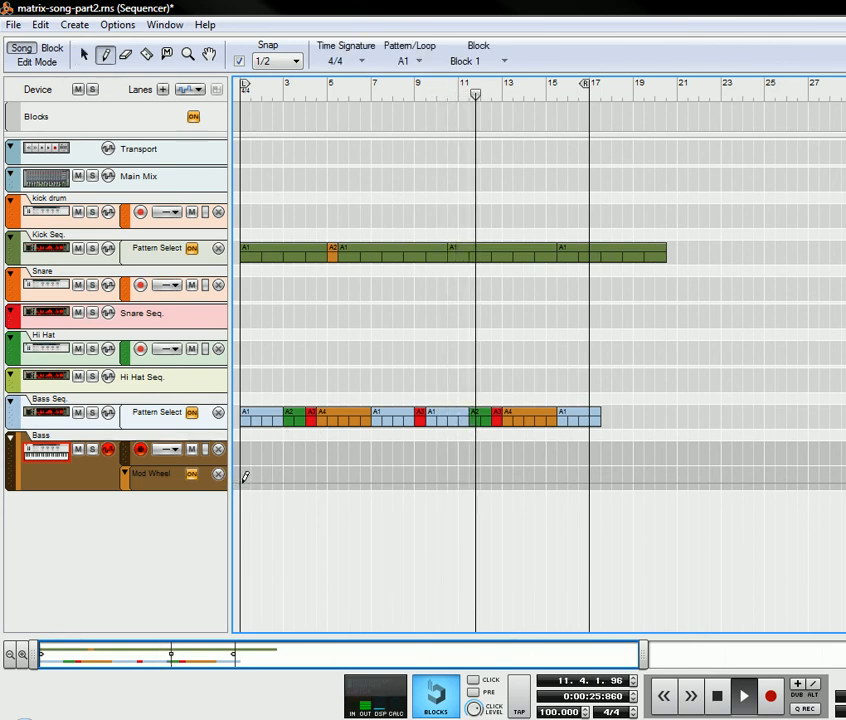
pyautogui.moveTo(318, 472); pyautogui.dragTo(372, 470)
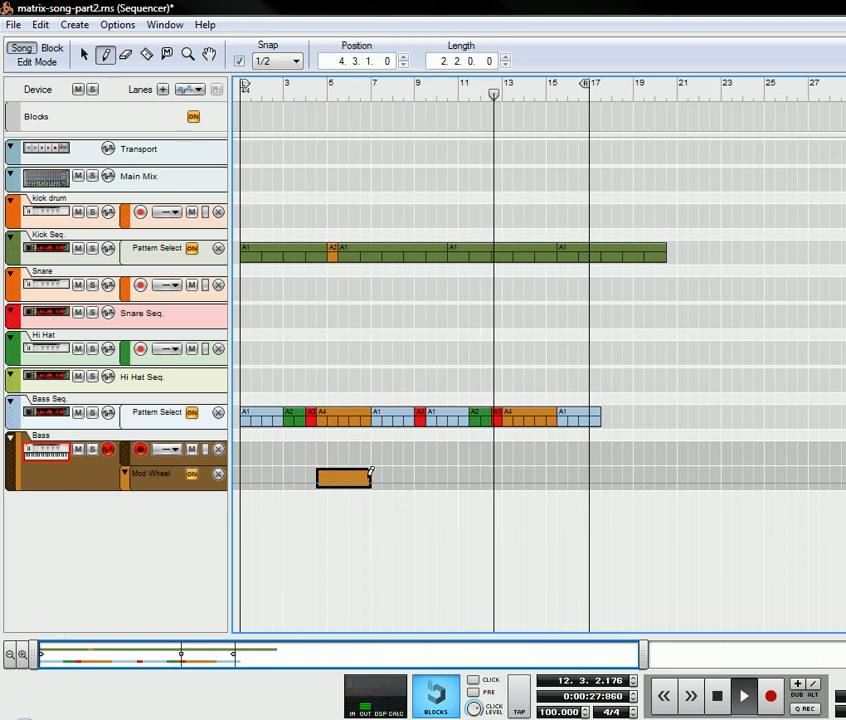
pyautogui.click(85, 55)
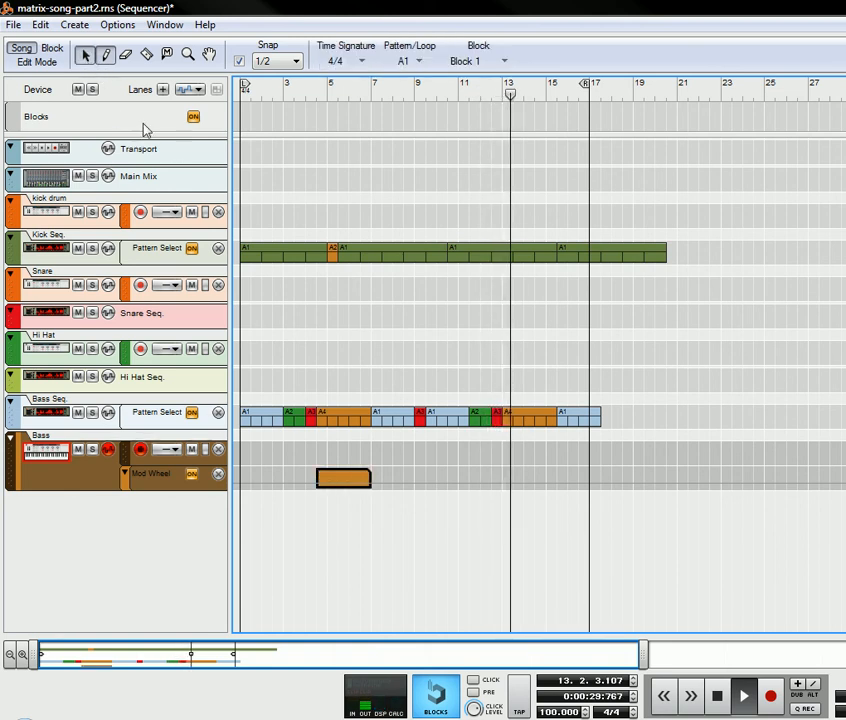
pyautogui.click(350, 478)
pyautogui.moveTo(368, 486); pyautogui.dragTo(313, 546)
pyautogui.click(105, 55)
pyautogui.moveTo(321, 556)
pyautogui.mouseDown()
pyautogui.moveTo(350, 532)
pyautogui.moveTo(368, 500)
pyautogui.mouseUp()
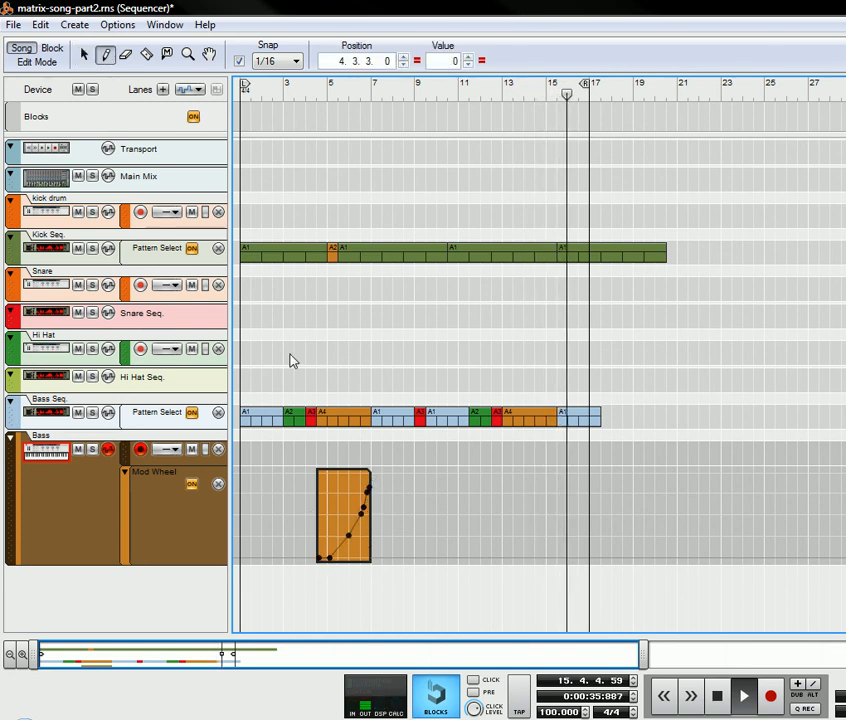
# - Play the song from just before bar 3, lengthen the Mod Wheel clip to 2.3.3.0 past the A4 pattern's end and leave clip editing
pyautogui.click(273, 88)
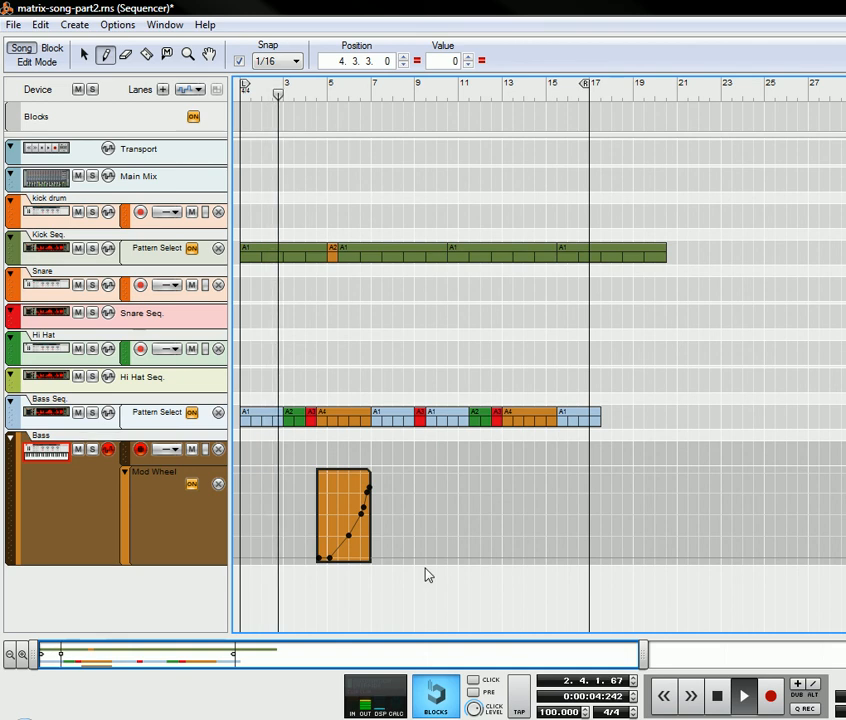
pyautogui.click(84, 54)
pyautogui.moveTo(381, 513); pyautogui.dragTo(387, 514)
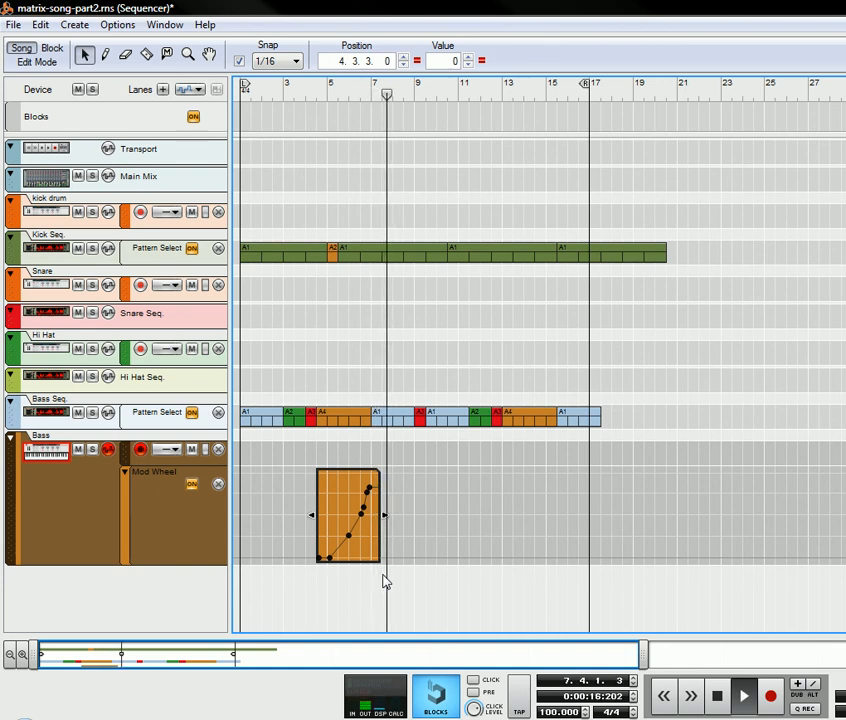
pyautogui.doubleClick(344, 459)
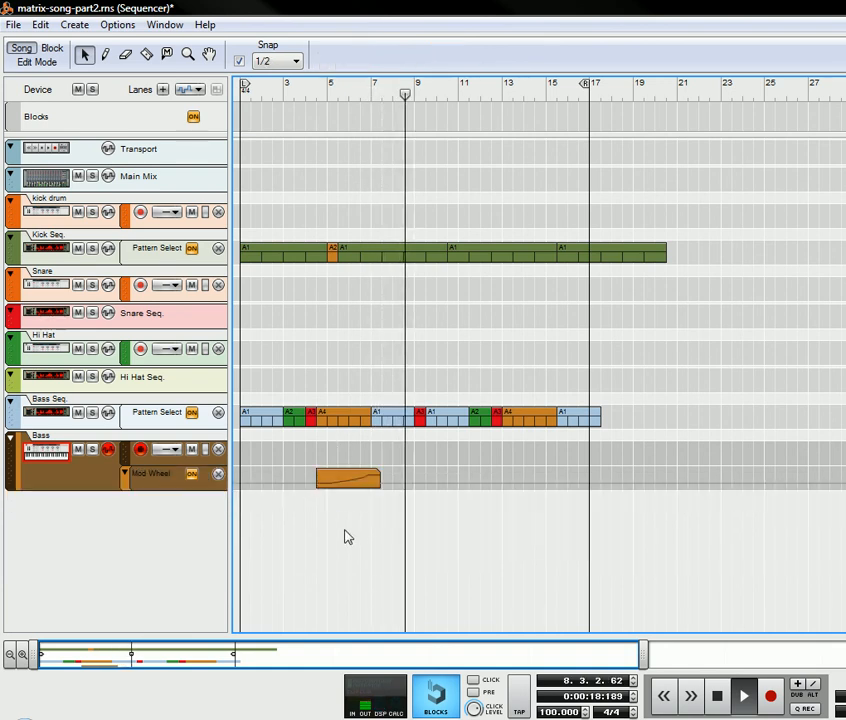
# - Copy the Mod Wheel automation clip to position 13.1.1.0 under the second A4 bass pattern
pyautogui.click(340, 485)
pyautogui.moveTo(337, 484); pyautogui.dragTo(519, 478)
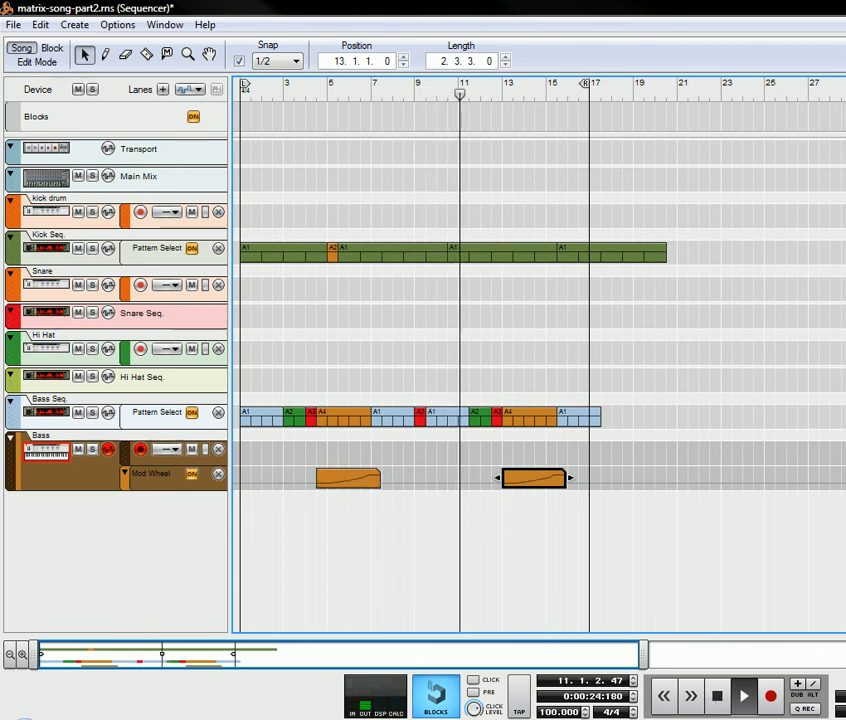
# - Return to the rack, fold the Bass Combinator and stop playback
pyautogui.hotkey('alt', 'Tab')
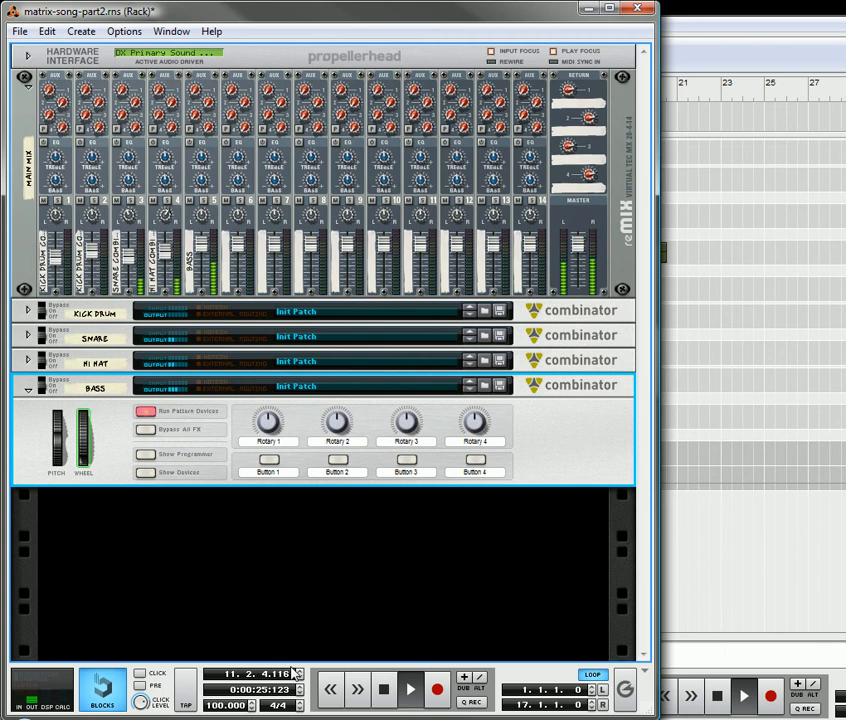
pyautogui.click(29, 392)
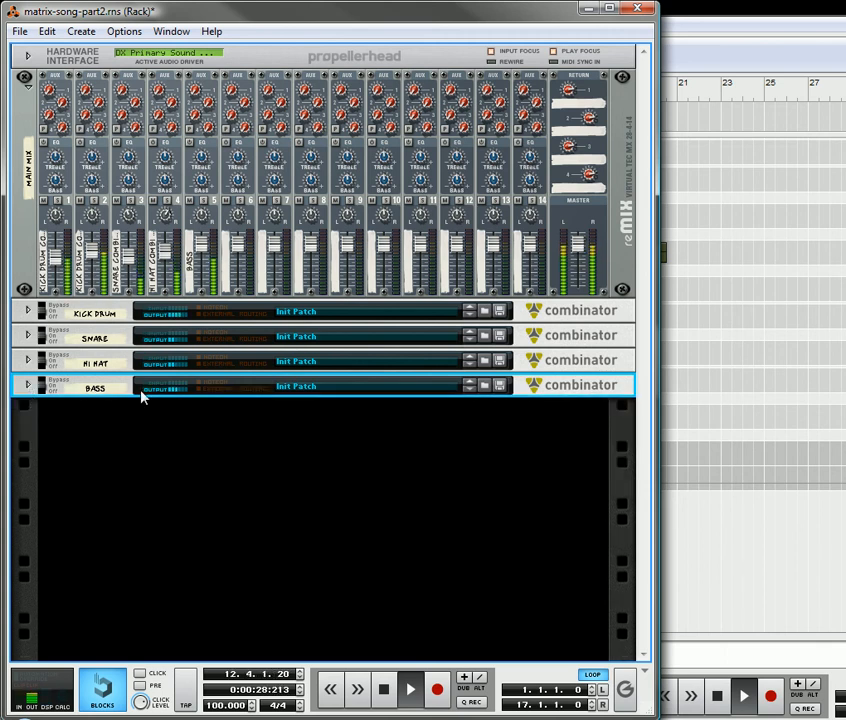
pyautogui.click(383, 689)
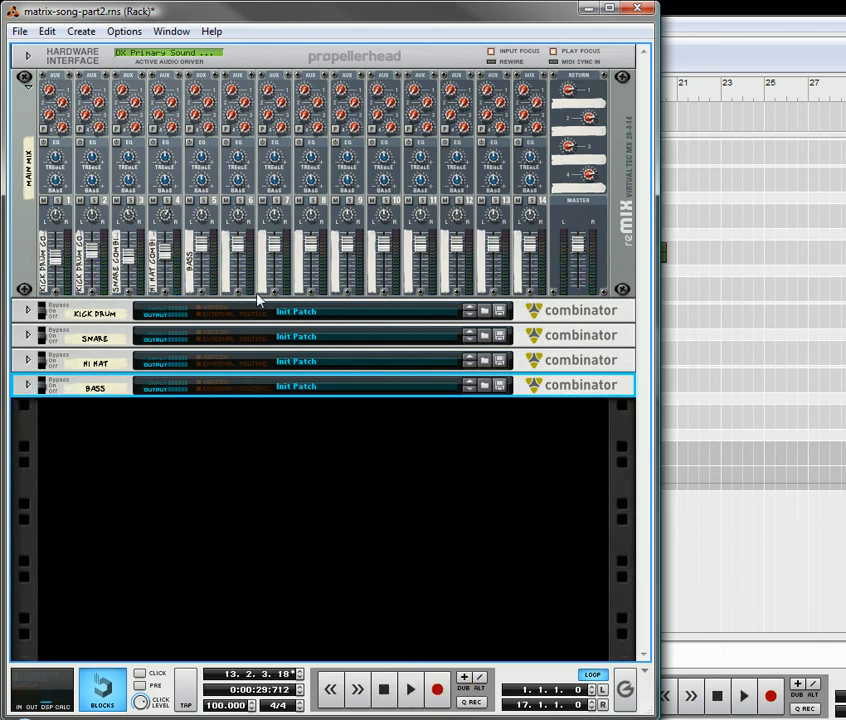